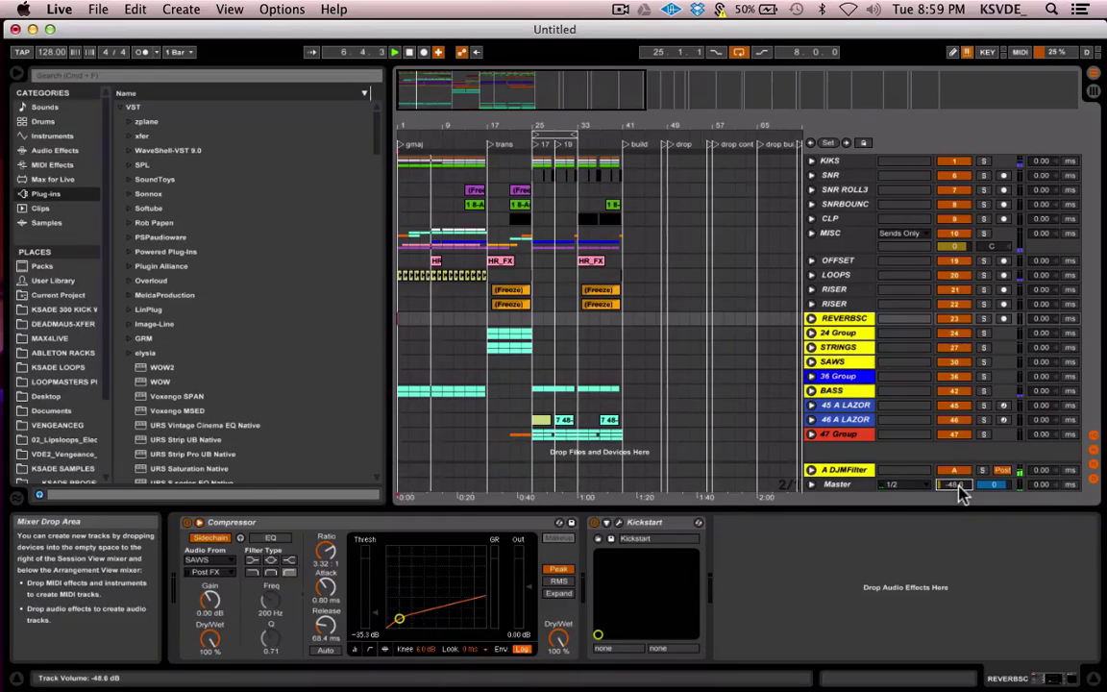
Step: Stop playback and reset the Master track's volume to 0 dB
{"action": "key", "text": "space"}
{"action": "key", "text": "Delete"}
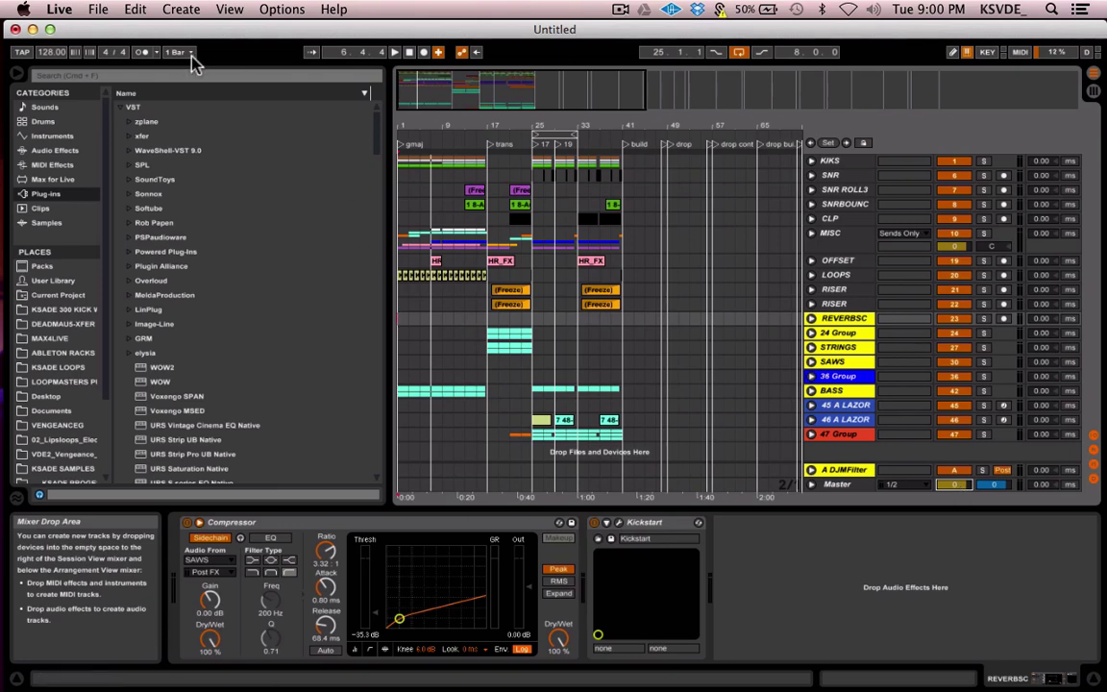
Step: Review the File/Folder preferences, including the option to save the current set as default, and close the preferences
{"action": "mouse_move", "coordinate": [34, 168]}
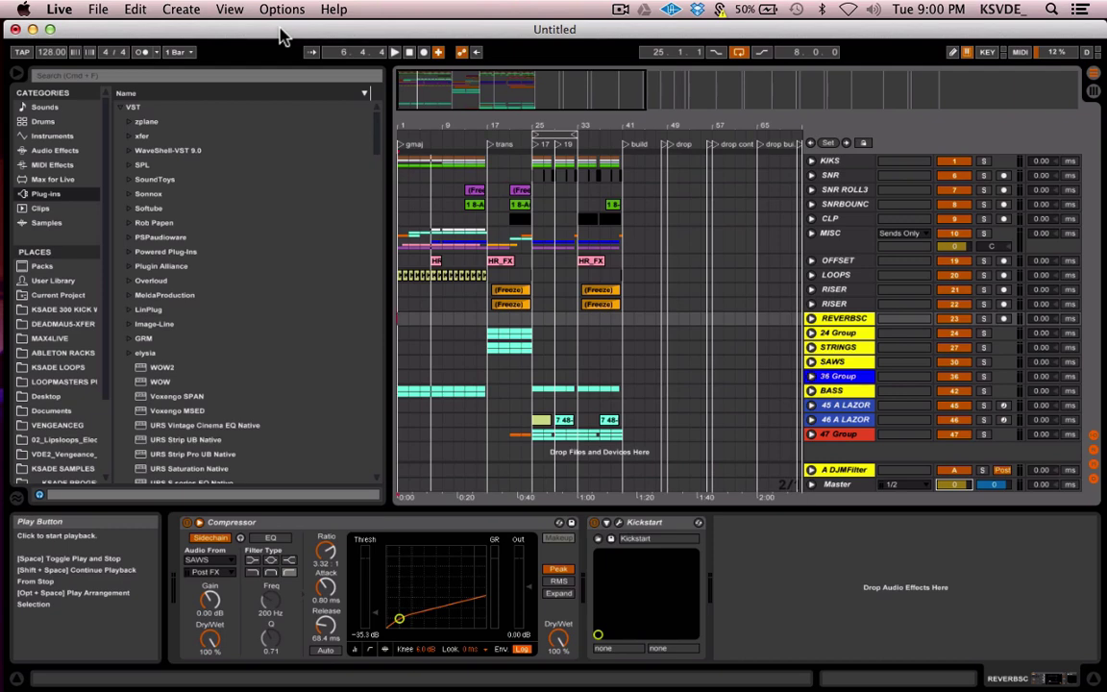
{"action": "key", "text": "super+comma"}
{"action": "left_click", "coordinate": [519, 119]}
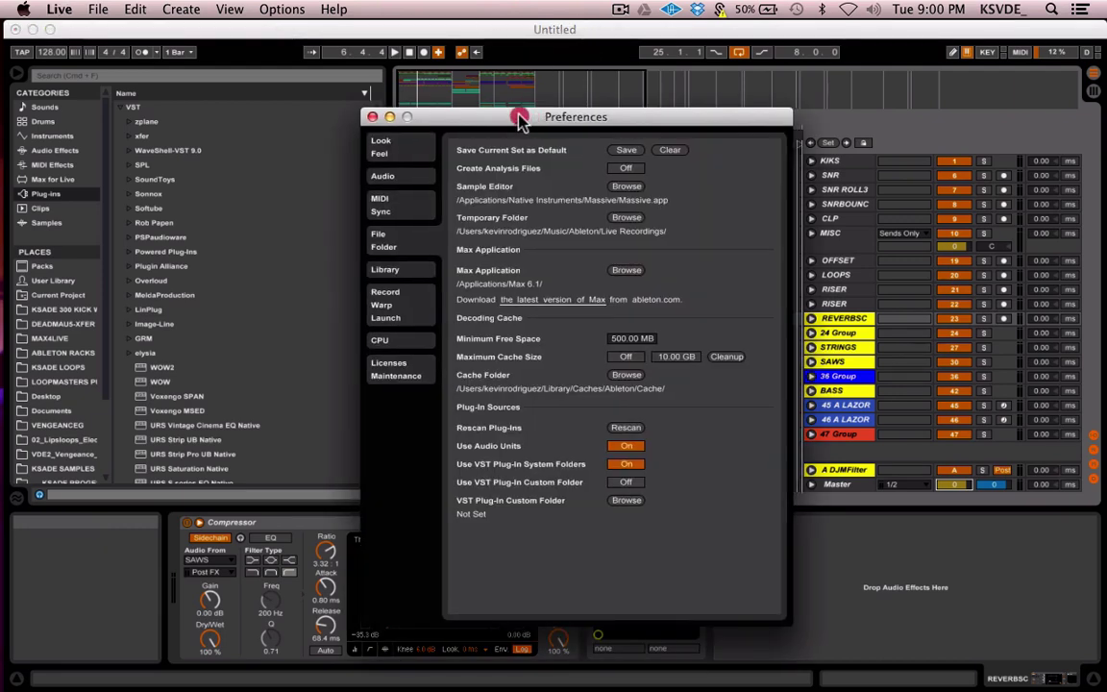
{"action": "left_click_drag", "start_coordinate": [519, 119], "coordinate": [350, 140]}
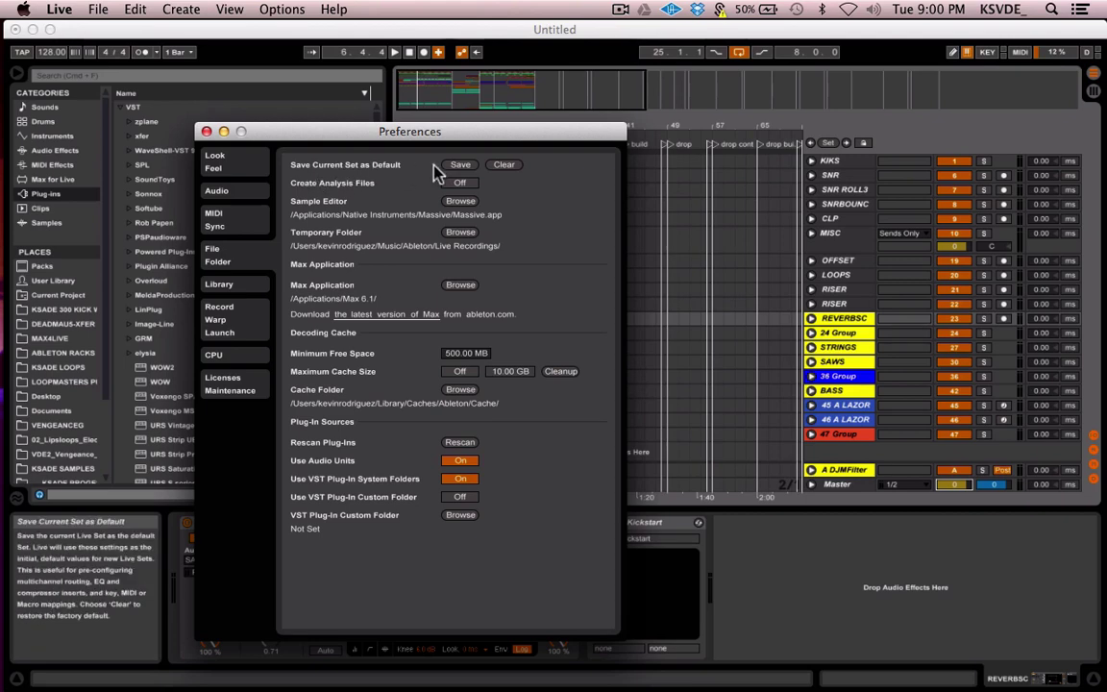
{"action": "left_click_drag", "start_coordinate": [365, 133], "coordinate": [771, 148]}
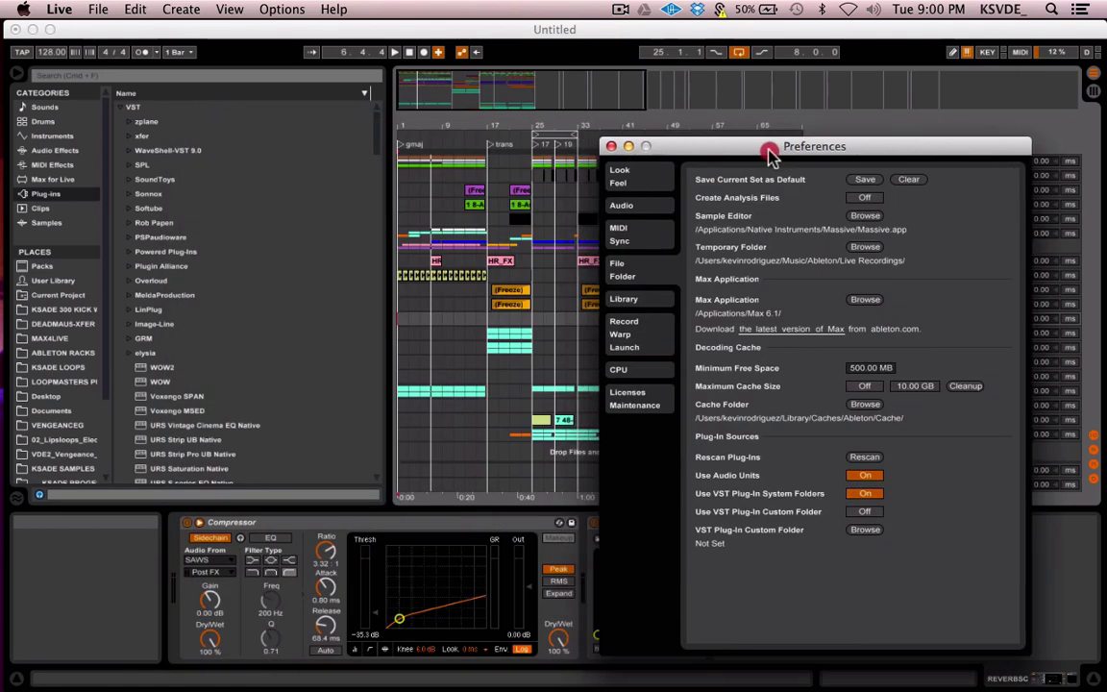
{"action": "left_click", "coordinate": [613, 146]}
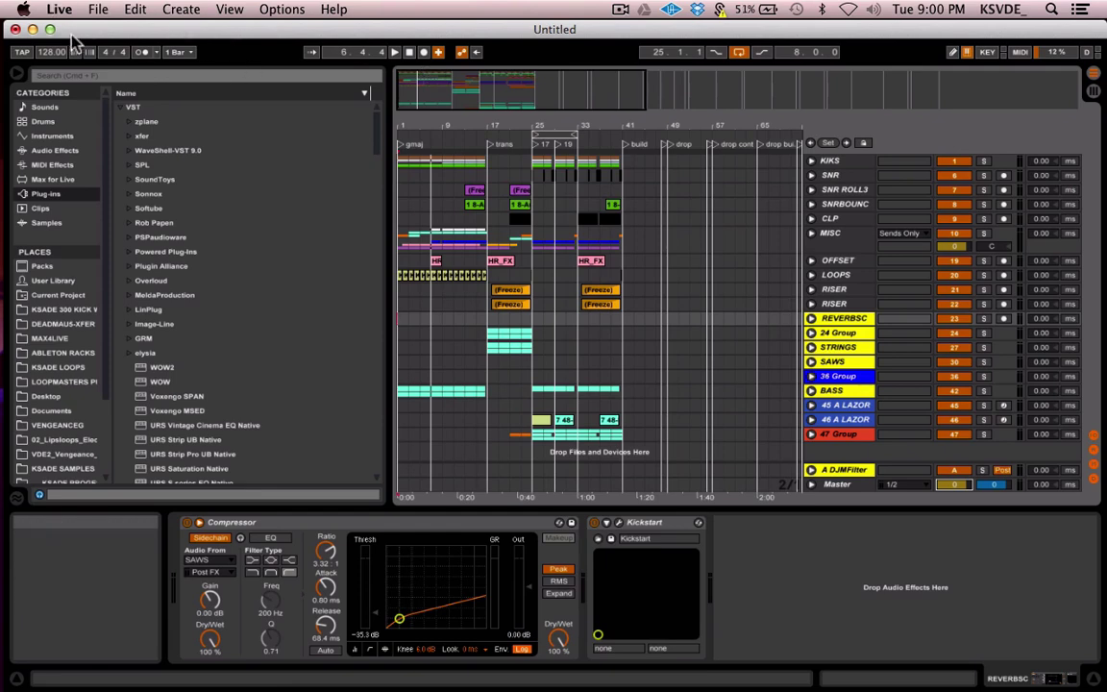
{"action": "left_click", "coordinate": [98, 9]}
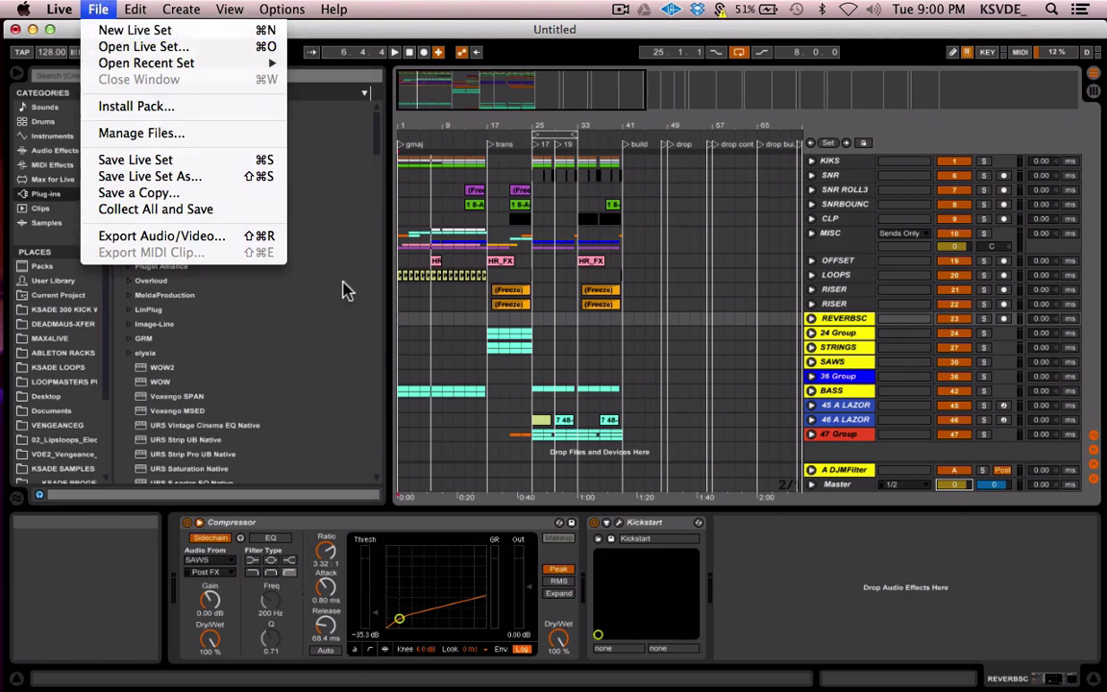
{"action": "left_click", "coordinate": [347, 292]}
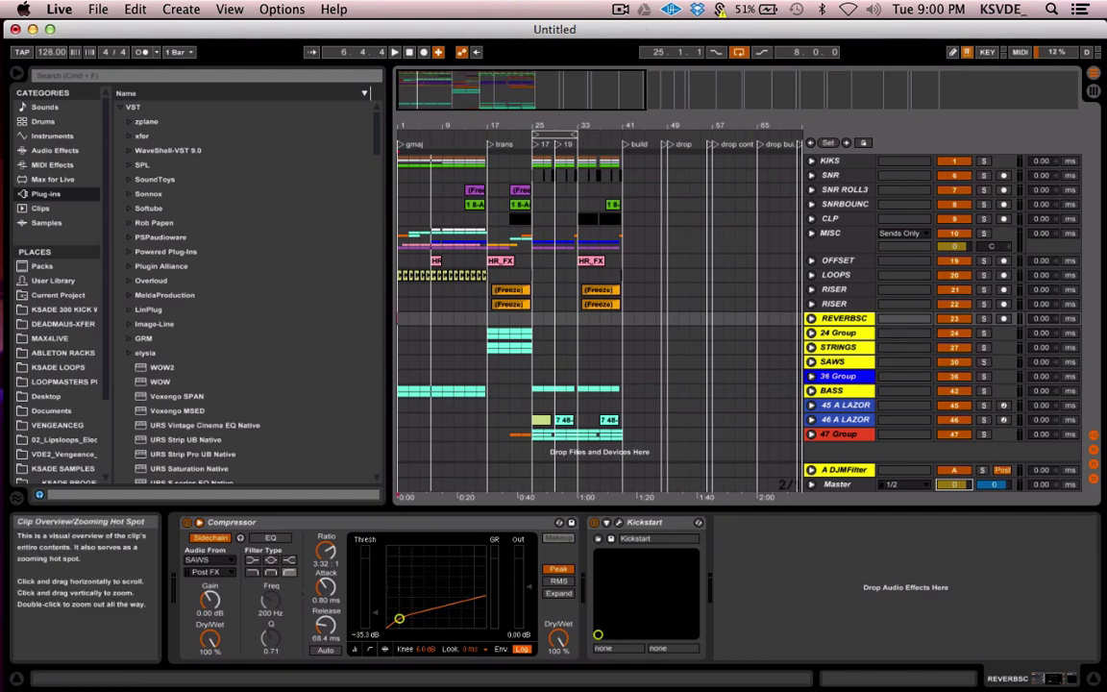
{"action": "left_click_drag", "start_coordinate": [469, 73], "coordinate": [474, 82]}
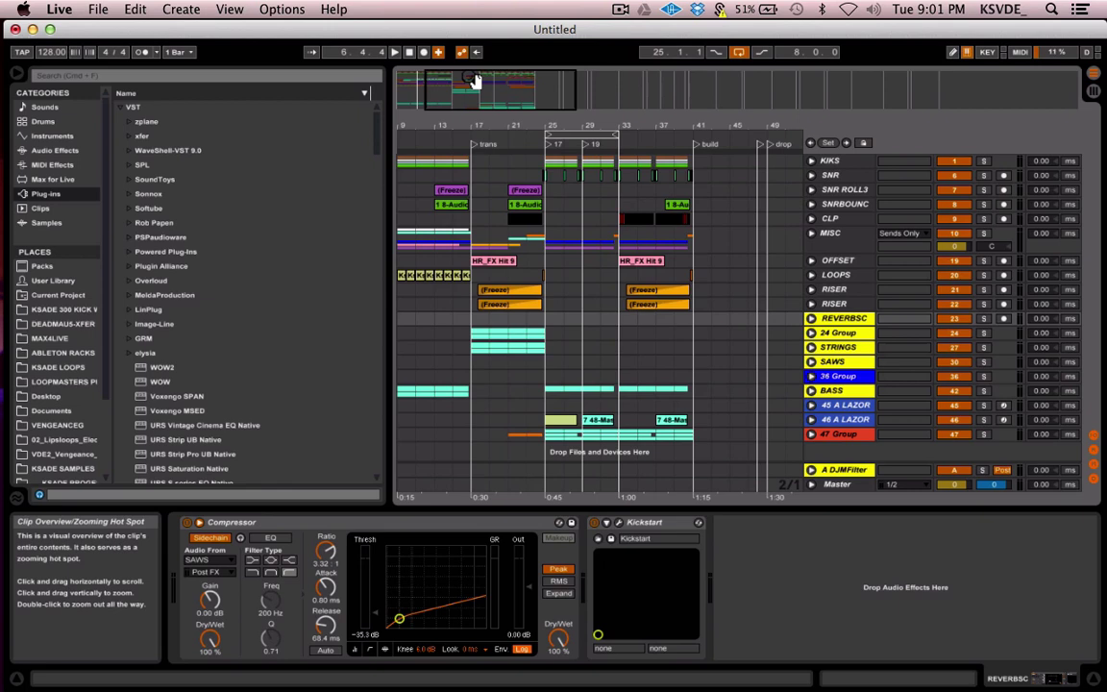
{"action": "scroll", "coordinate": [453, 322], "scroll_direction": "left", "scroll_amount": 4}
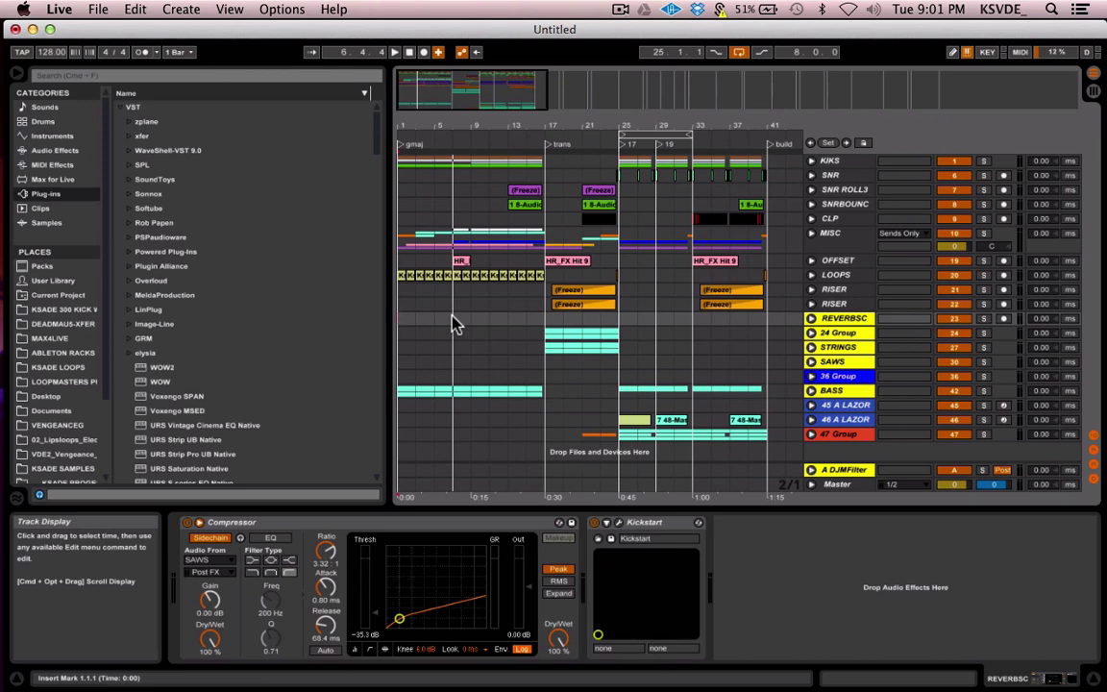
{"action": "left_click_drag", "start_coordinate": [484, 96], "coordinate": [484, 89]}
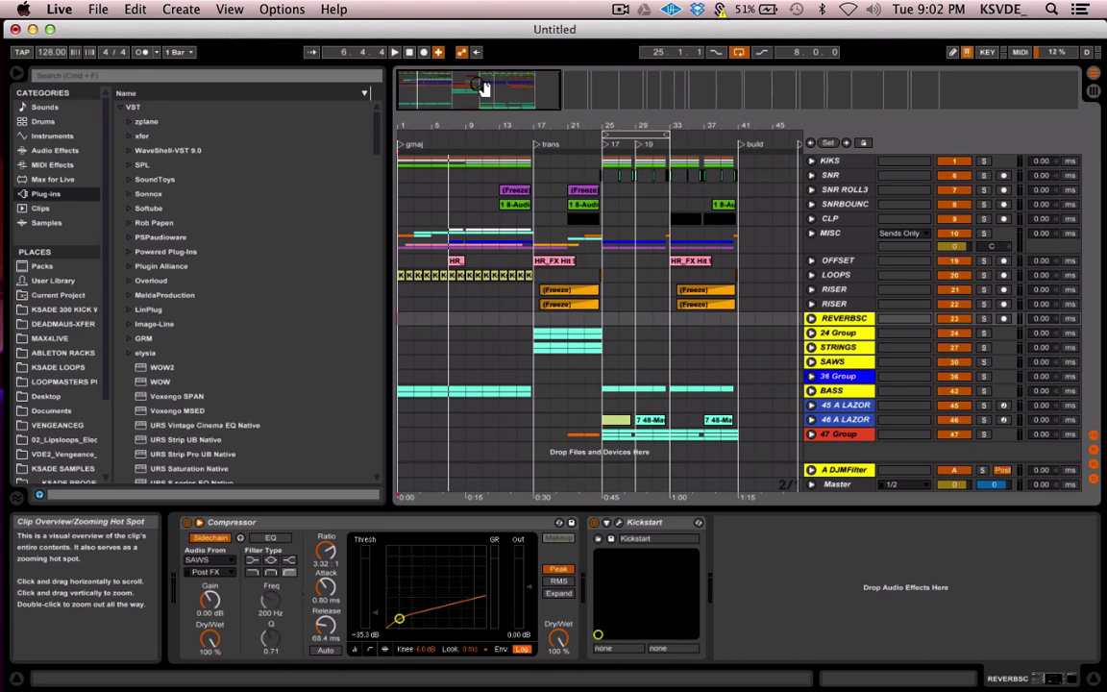
Step: Examine the devices on the A DJMFilter return and Master tracks, and the routing of all tracks in the Session View mixer
{"action": "left_click", "coordinate": [845, 473]}
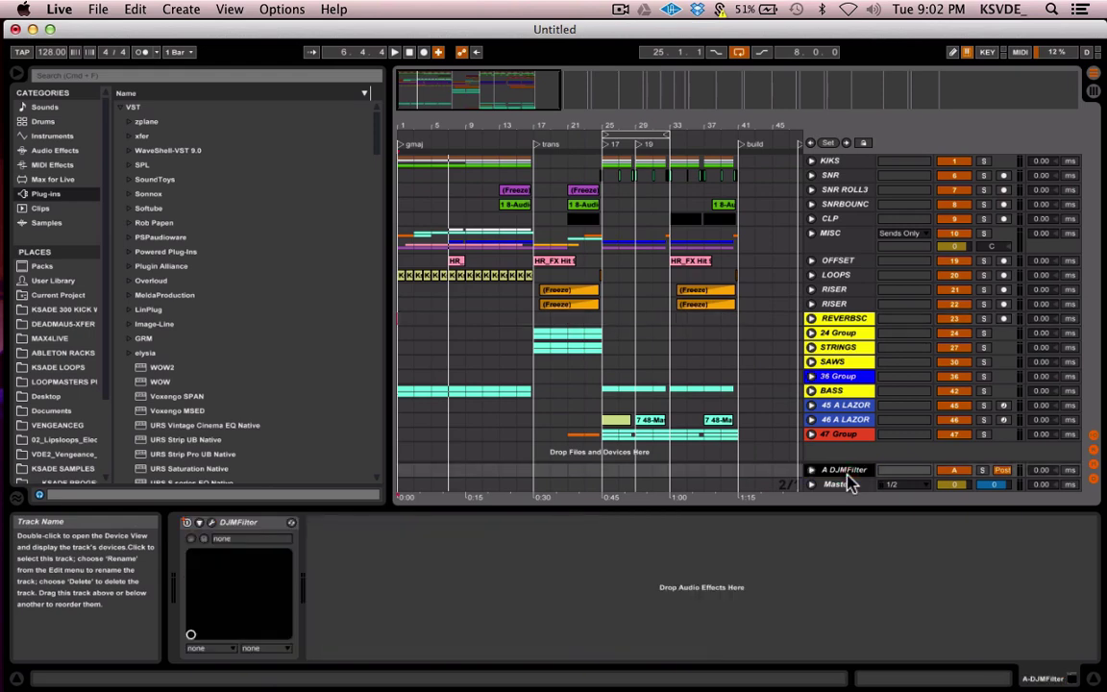
{"action": "left_click", "coordinate": [834, 488]}
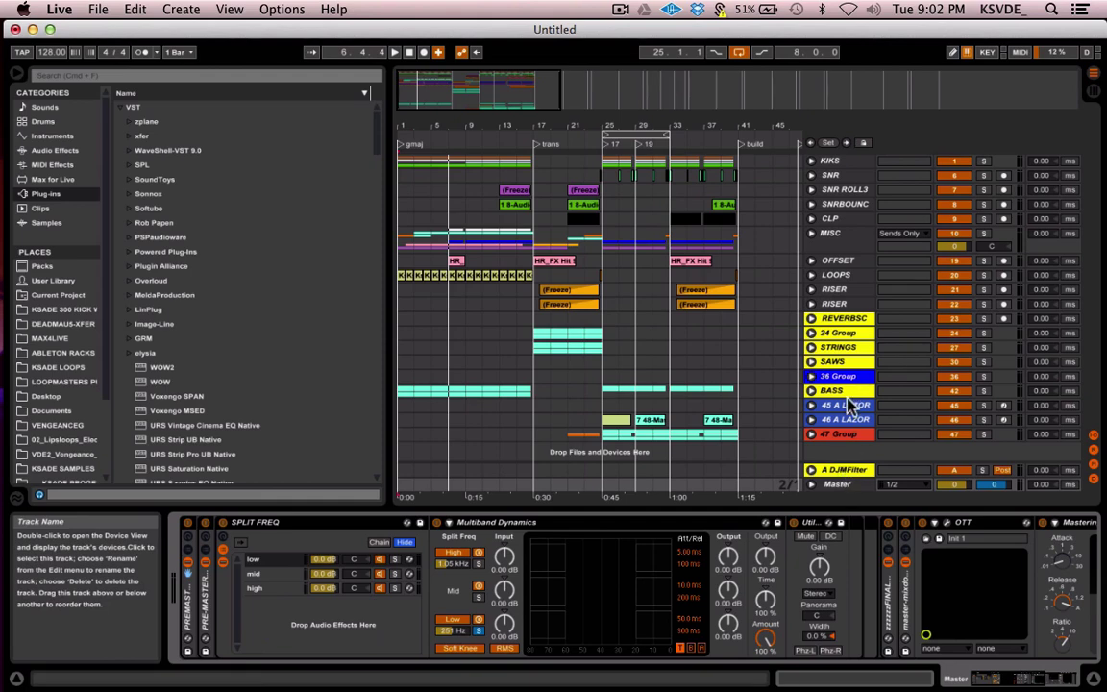
{"action": "key", "text": "Tab"}
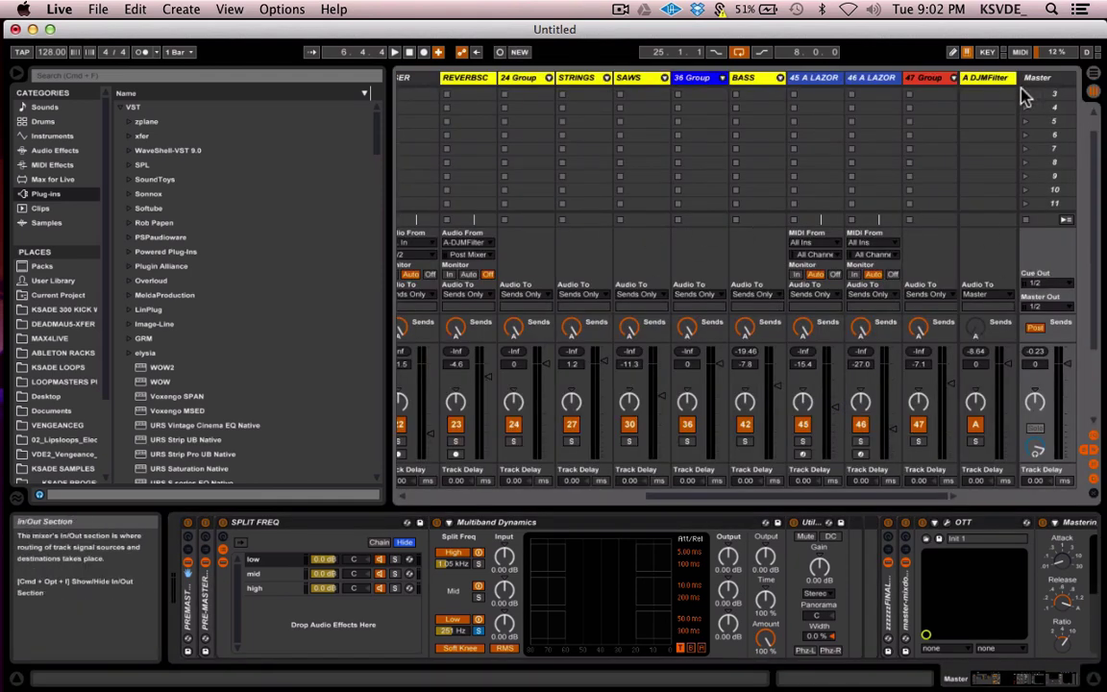
{"action": "scroll", "coordinate": [718, 209], "scroll_direction": "left", "scroll_amount": 10}
{"action": "scroll", "coordinate": [718, 208], "scroll_direction": "right", "scroll_amount": 10}
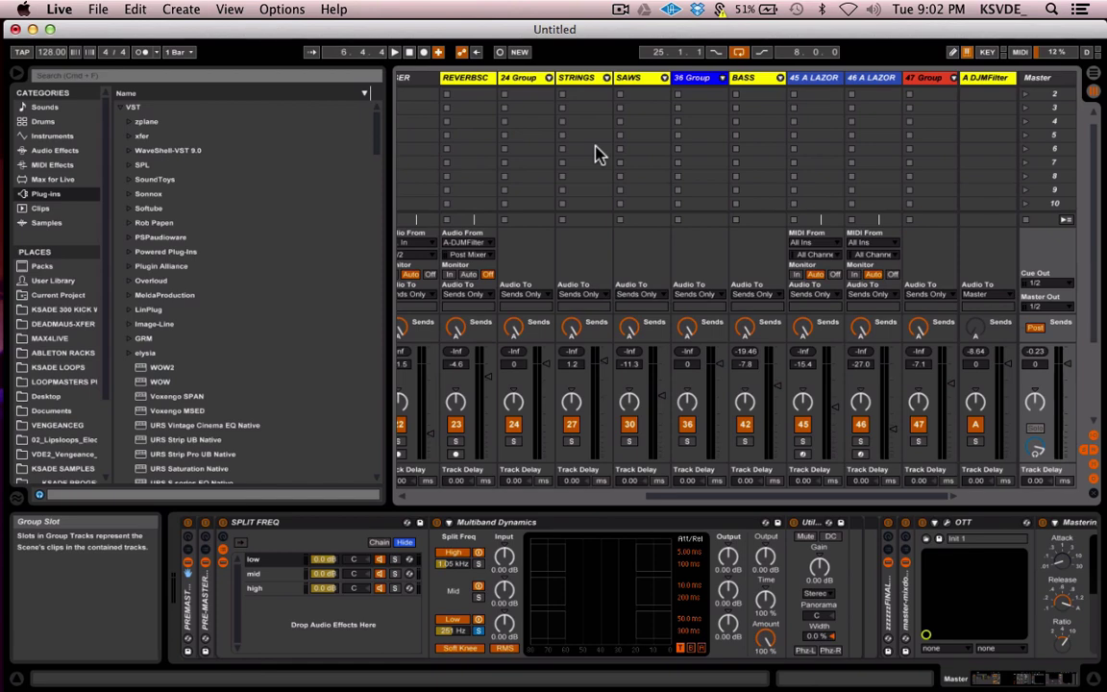
{"action": "scroll", "coordinate": [596, 154], "scroll_direction": "left", "scroll_amount": 10}
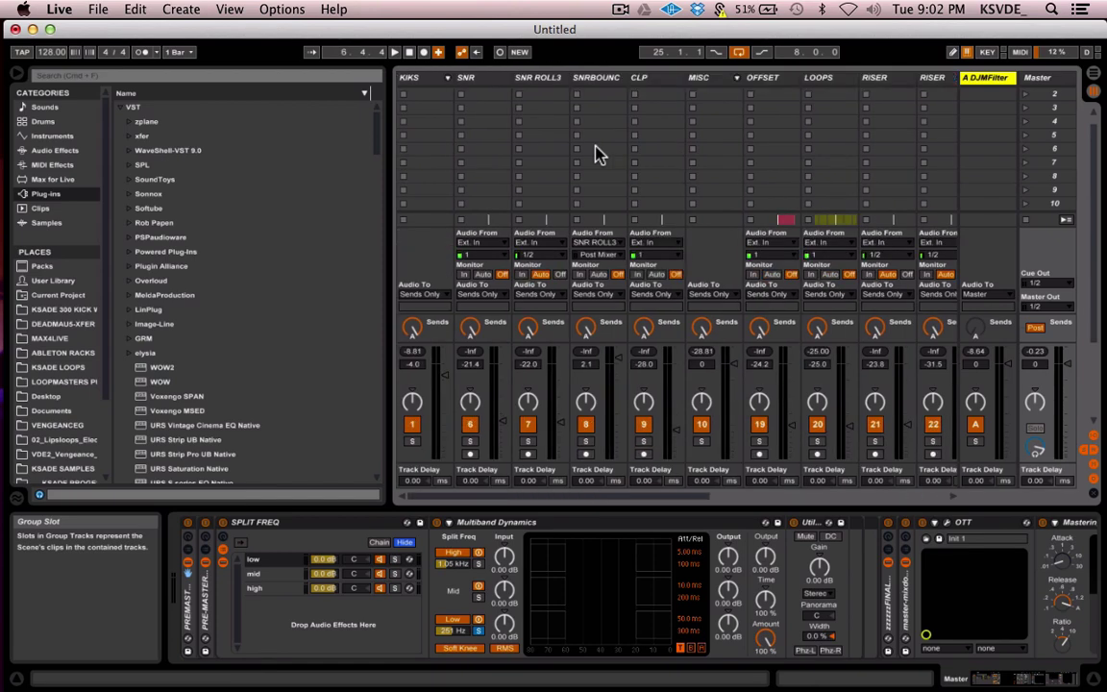
{"action": "key", "text": "Tab"}
{"action": "key", "text": "Tab"}
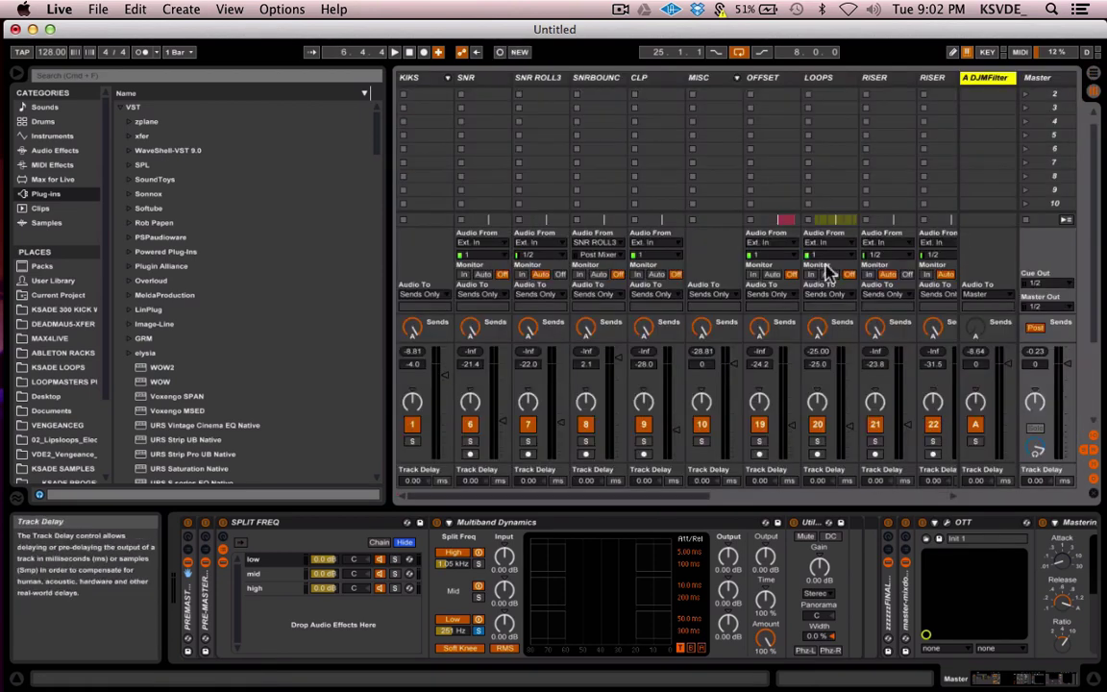
{"action": "scroll", "coordinate": [605, 331], "scroll_direction": "right", "scroll_amount": 10}
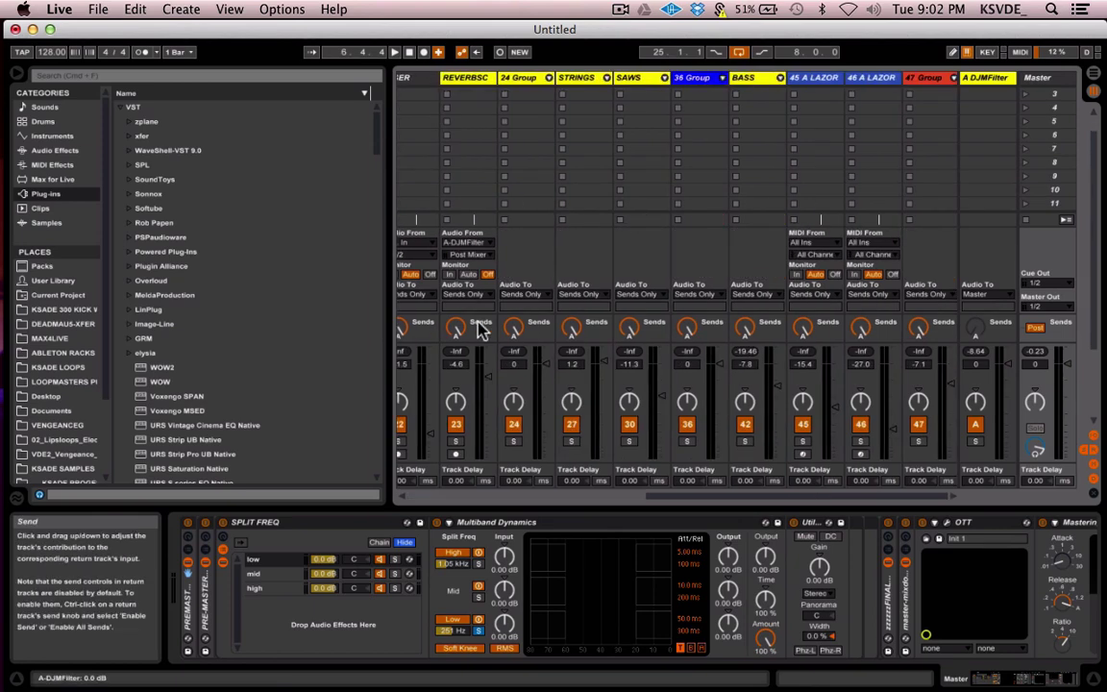
{"action": "key", "text": "Tab"}
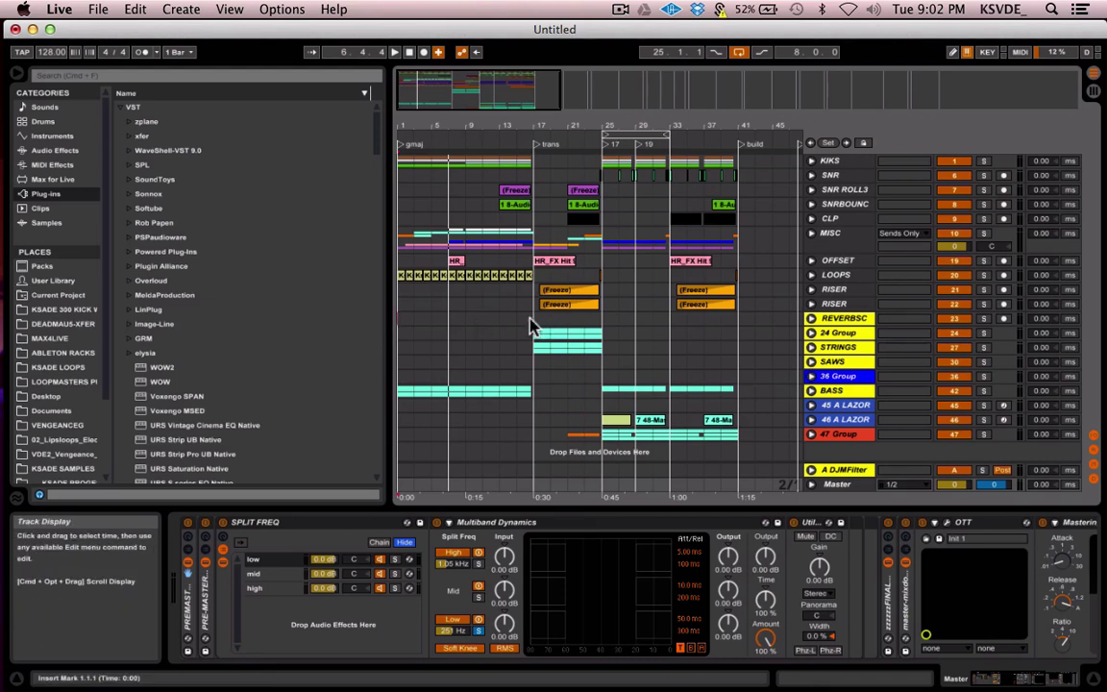
{"action": "left_click", "coordinate": [401, 302]}
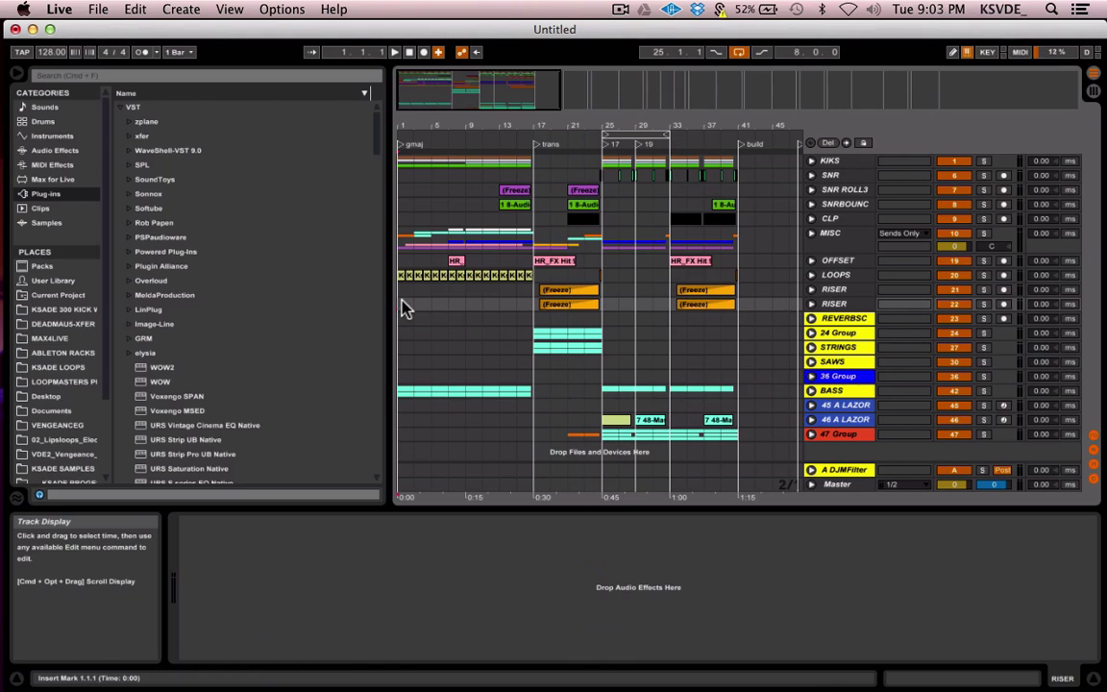
{"action": "left_click", "coordinate": [97, 10]}
{"action": "mouse_move", "coordinate": [181, 9]}
{"action": "left_click", "coordinate": [464, 347]}
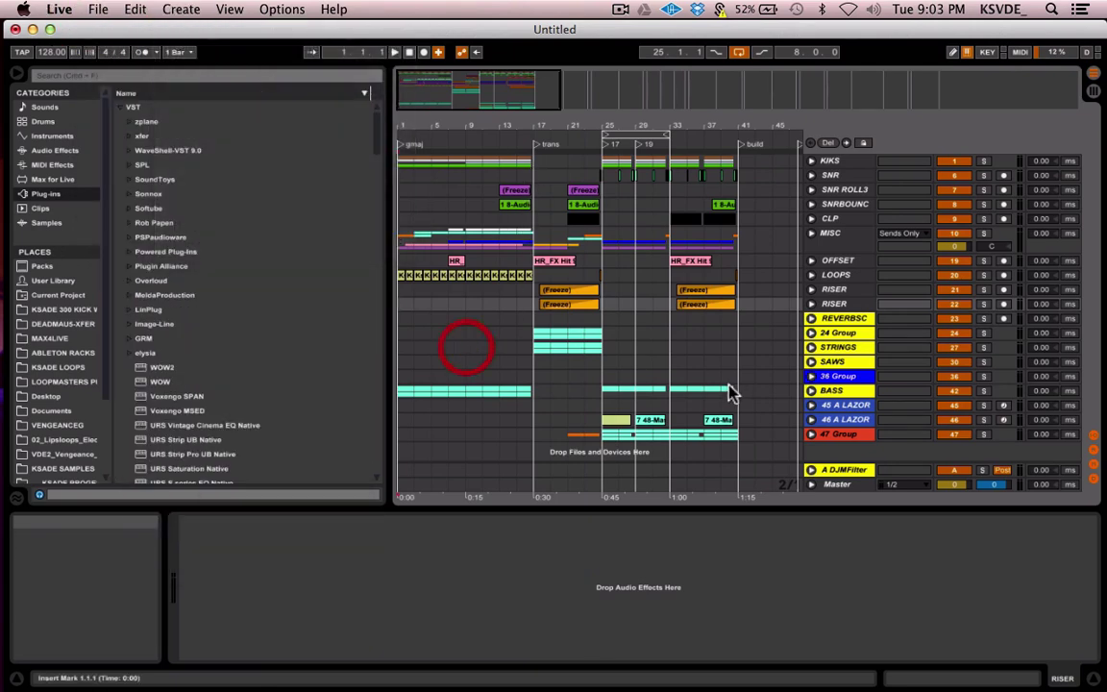
{"action": "key", "text": "Tab"}
{"action": "key", "text": "Tab"}
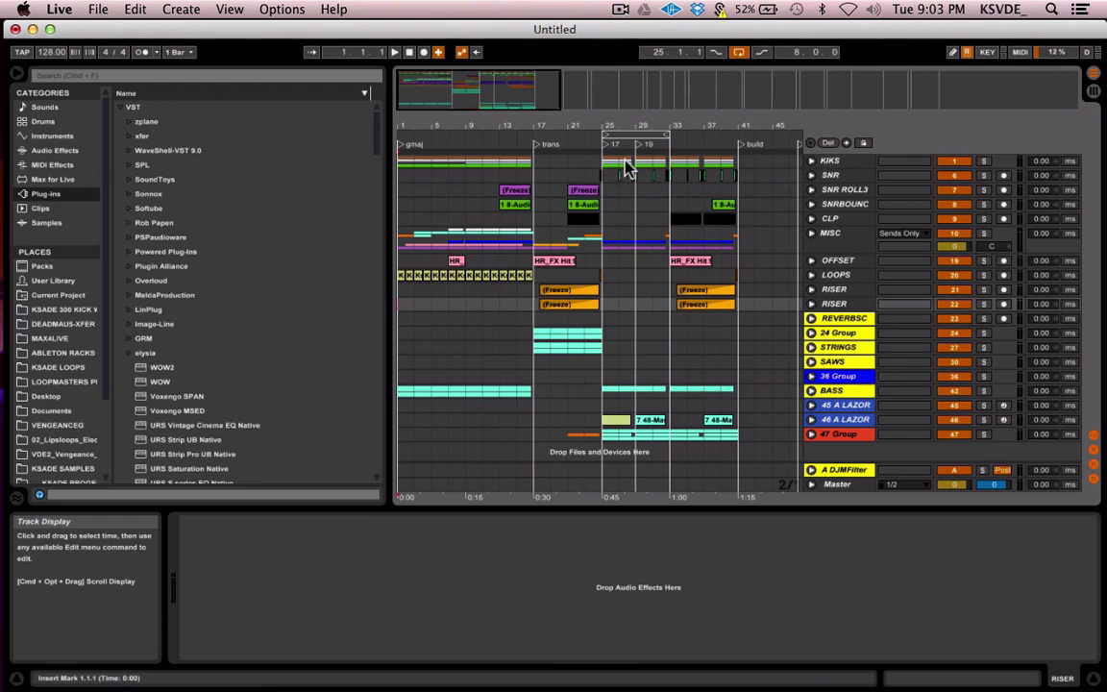
{"action": "key", "text": "Tab"}
{"action": "scroll", "coordinate": [615, 356], "scroll_direction": "right", "scroll_amount": 5}
{"action": "scroll", "coordinate": [661, 361], "scroll_direction": "left", "scroll_amount": 5}
{"action": "scroll", "coordinate": [661, 360], "scroll_direction": "right", "scroll_amount": 5}
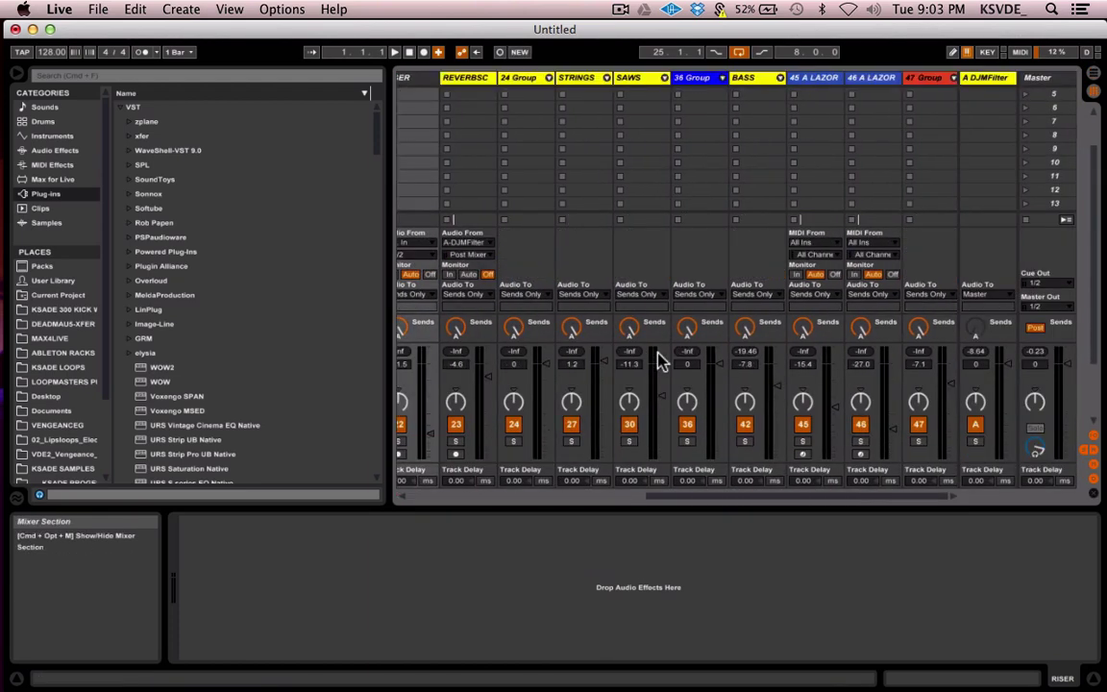
{"action": "key", "text": "Tab"}
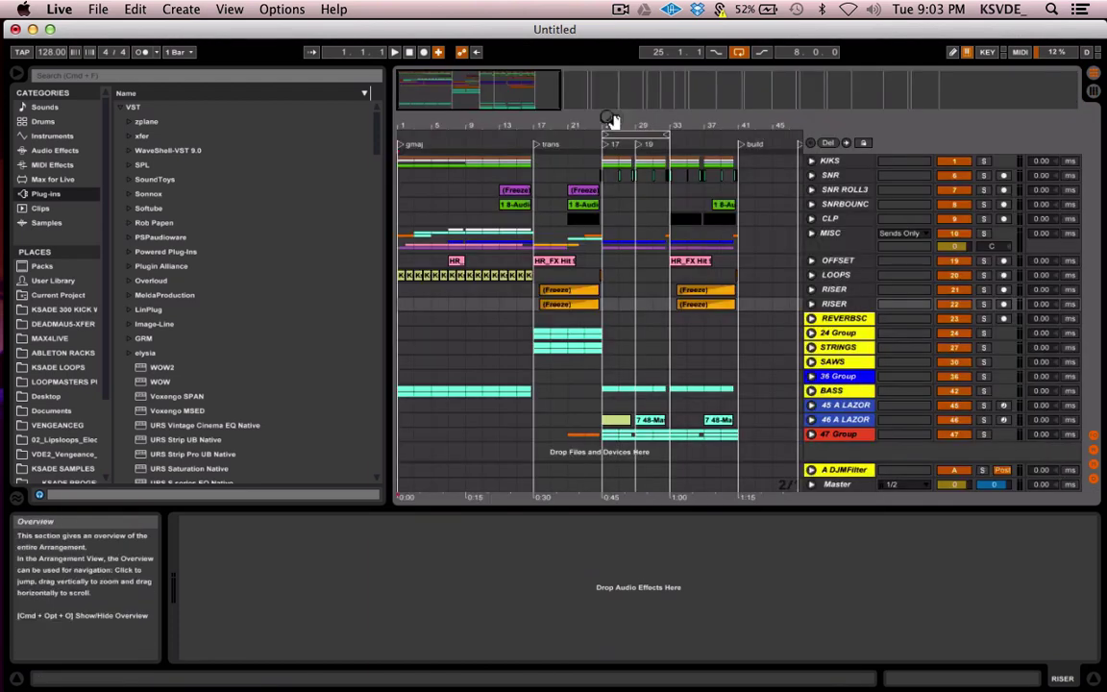
Step: Unfold the KIKS group in Session View to examine its audio tracks, fold it again and return to the Arrangement View
{"action": "key", "text": "Tab"}
{"action": "scroll", "coordinate": [553, 135], "scroll_direction": "left", "scroll_amount": 8}
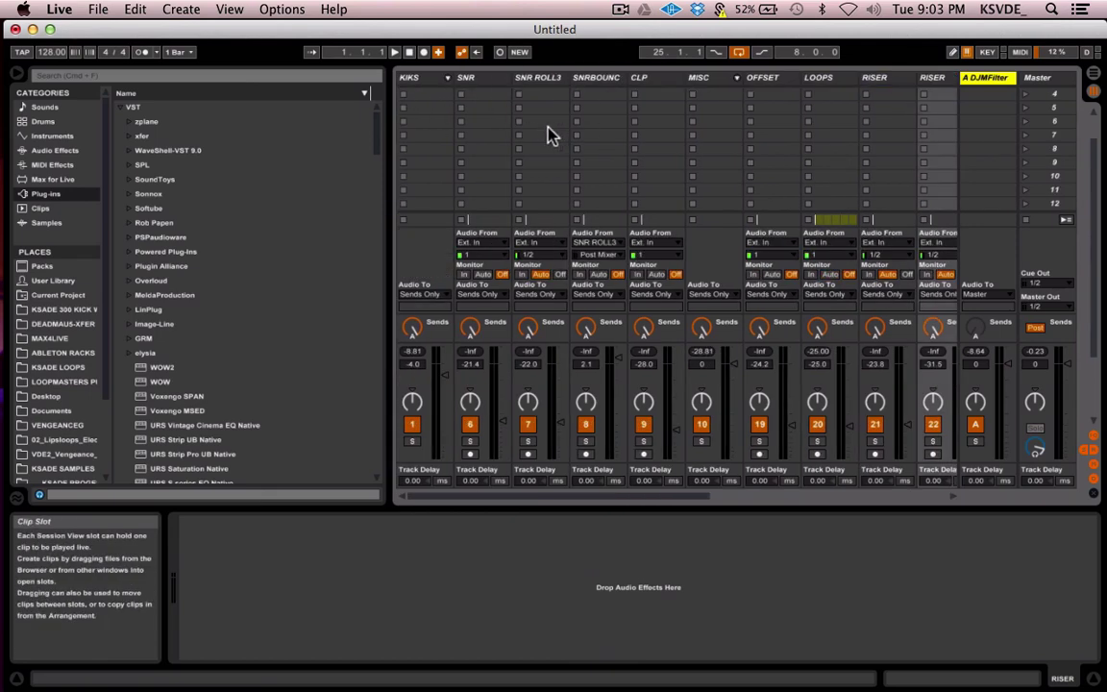
{"action": "left_click", "coordinate": [447, 79]}
{"action": "left_click", "coordinate": [471, 96]}
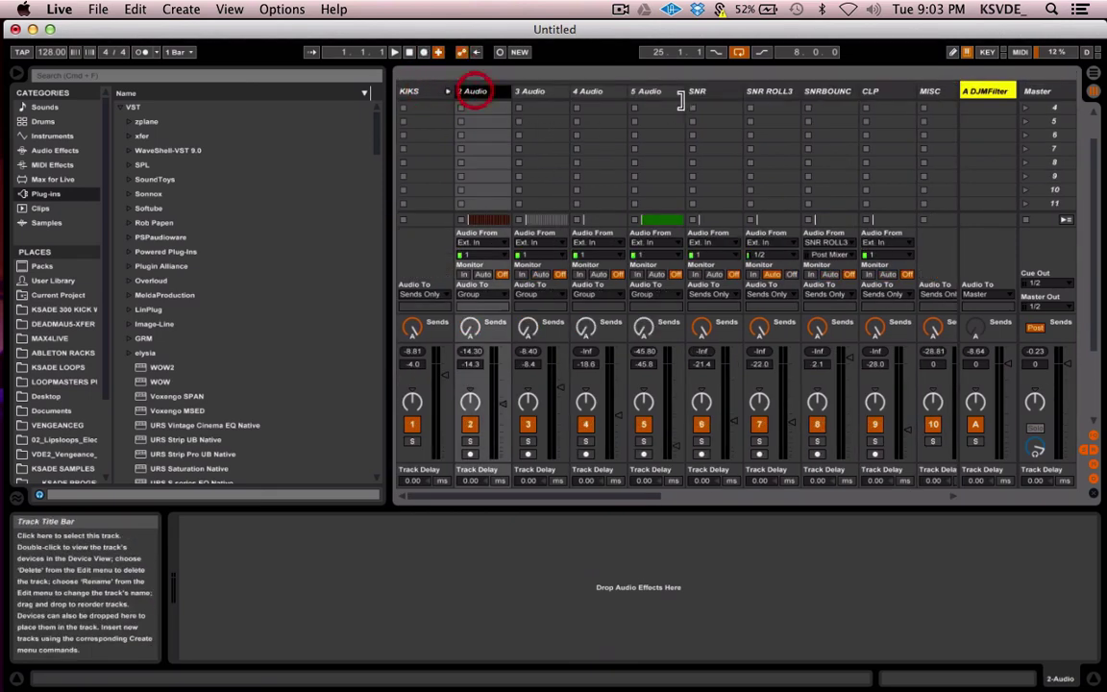
{"action": "left_click", "coordinate": [448, 90]}
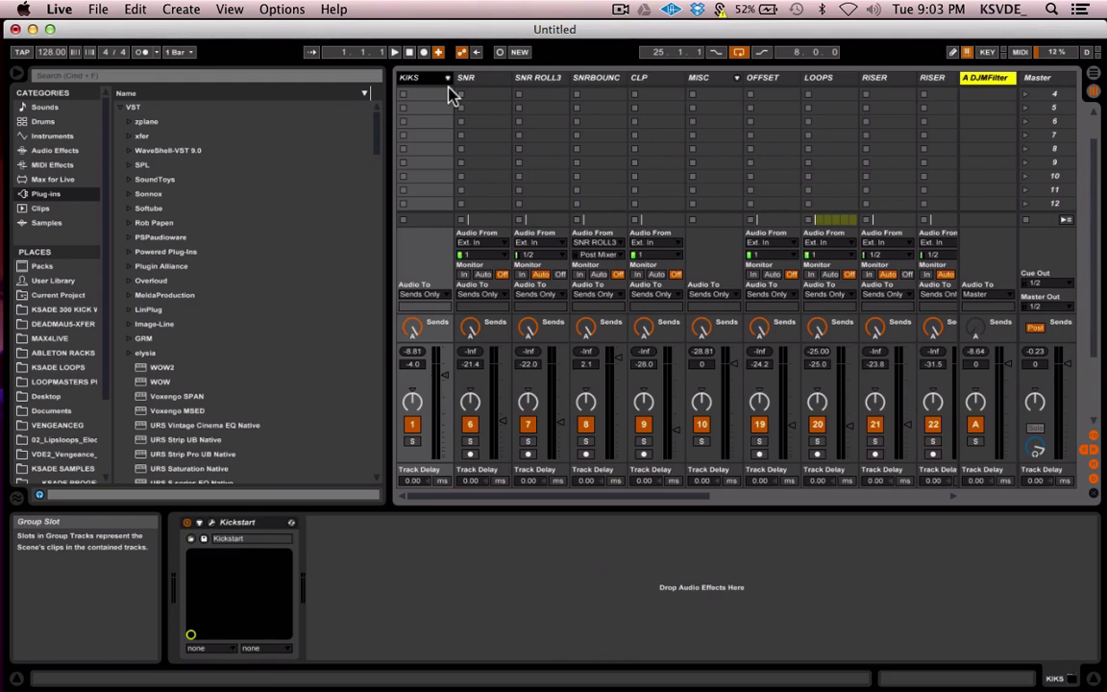
{"action": "key", "text": "Tab"}
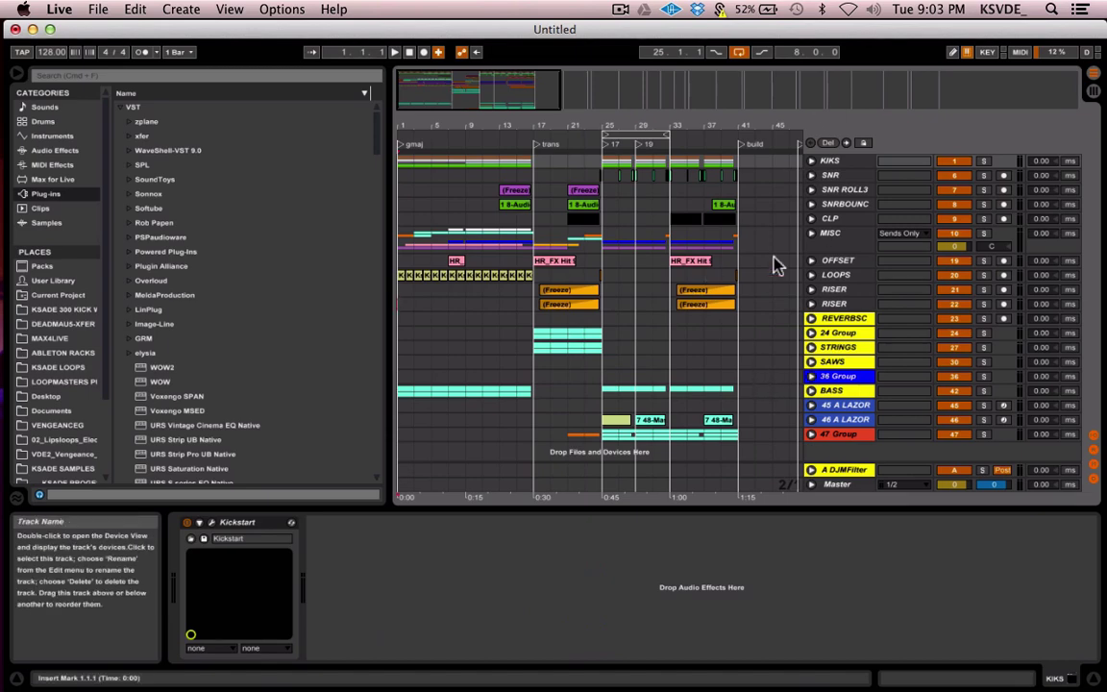
{"action": "key", "text": "Tab"}
{"action": "key", "text": "Tab"}
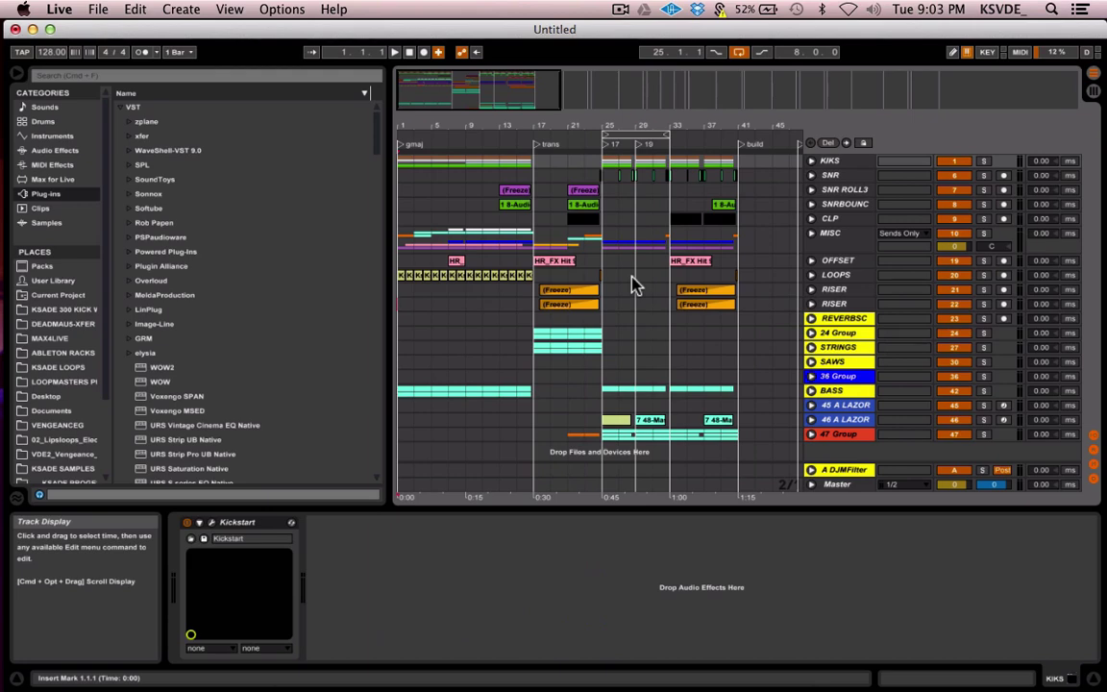
{"action": "key", "text": "Tab"}
{"action": "scroll", "coordinate": [673, 239], "scroll_direction": "right", "scroll_amount": 5}
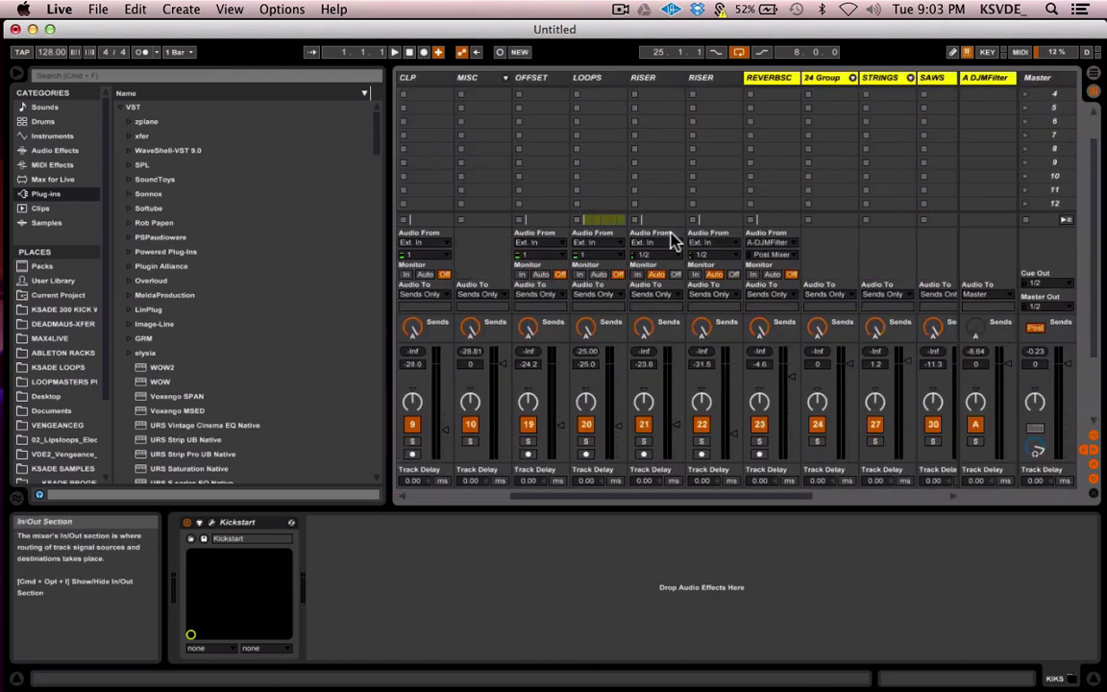
{"action": "scroll", "coordinate": [673, 239], "scroll_direction": "left", "scroll_amount": 5}
{"action": "key", "text": "Tab"}
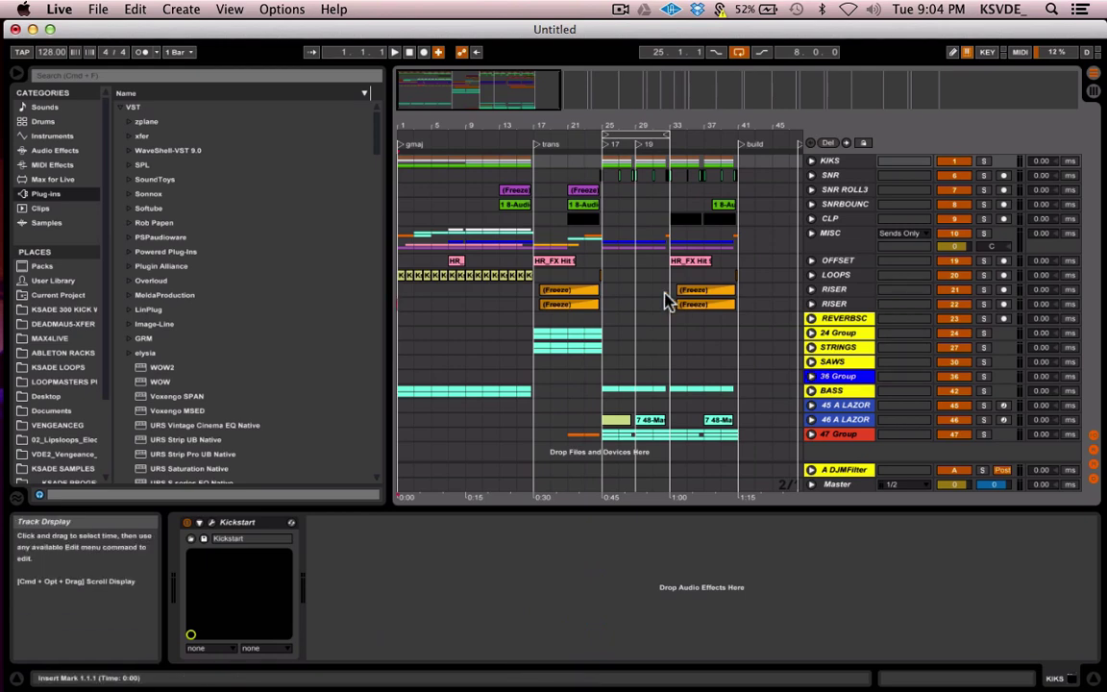
Step: Unfold the KIKS group in the Arrangement View and rename the locator at bar 1 to "fmin"
{"action": "left_click", "coordinate": [811, 162]}
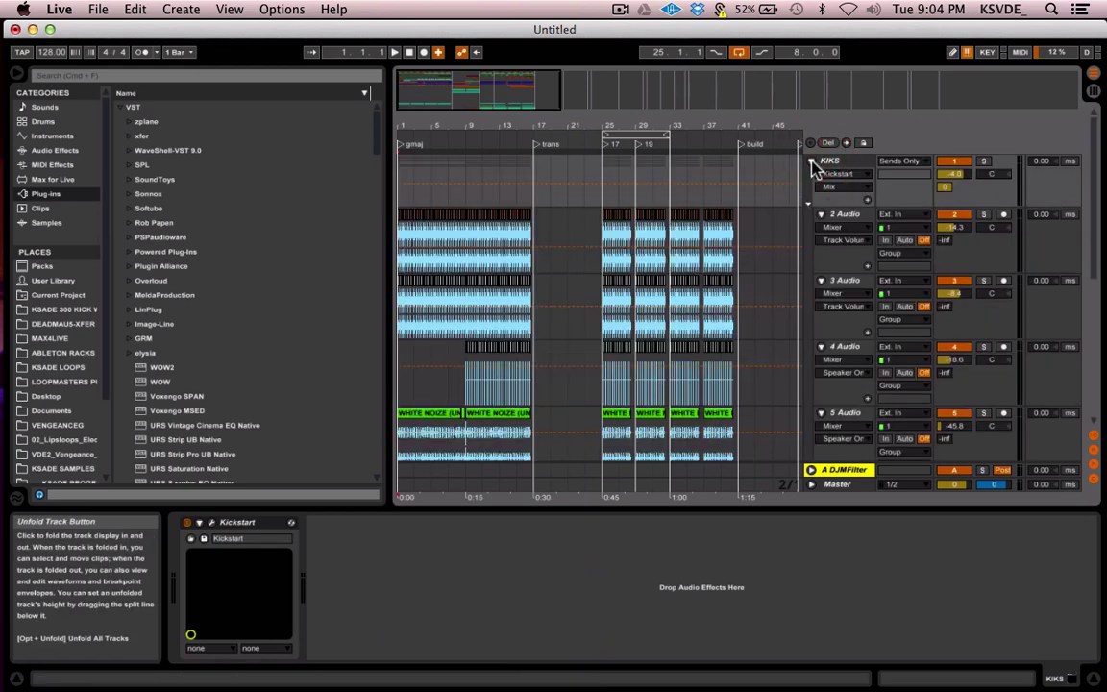
{"action": "left_click", "coordinate": [400, 144]}
{"action": "key", "text": "super+r"}
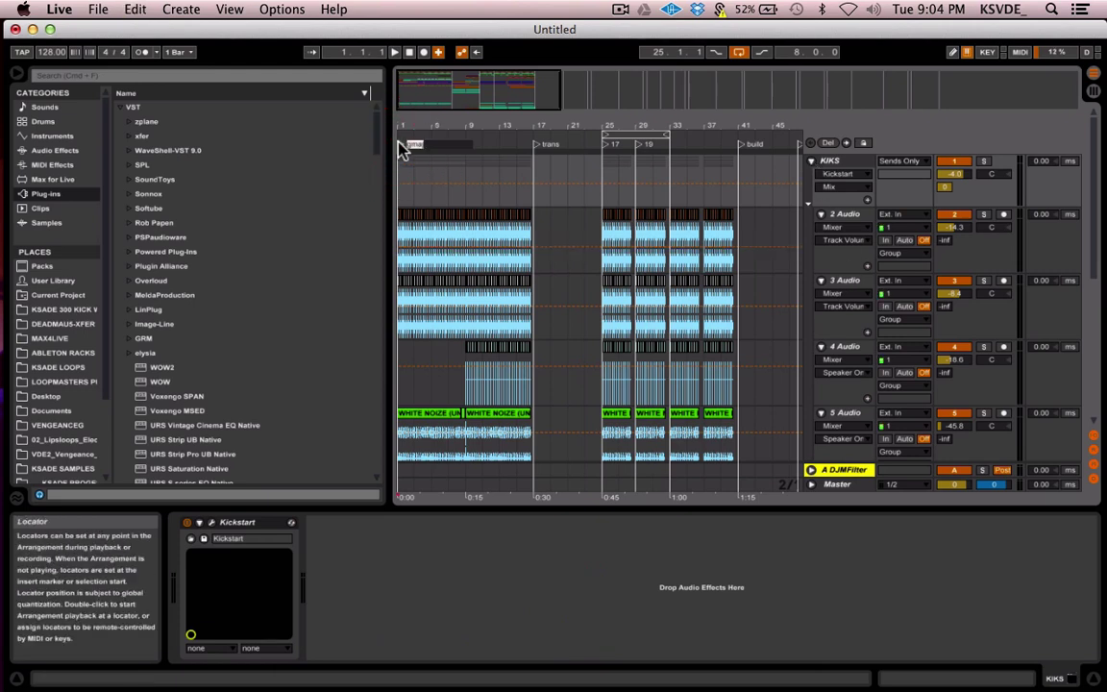
{"action": "type", "text": "fmin"}
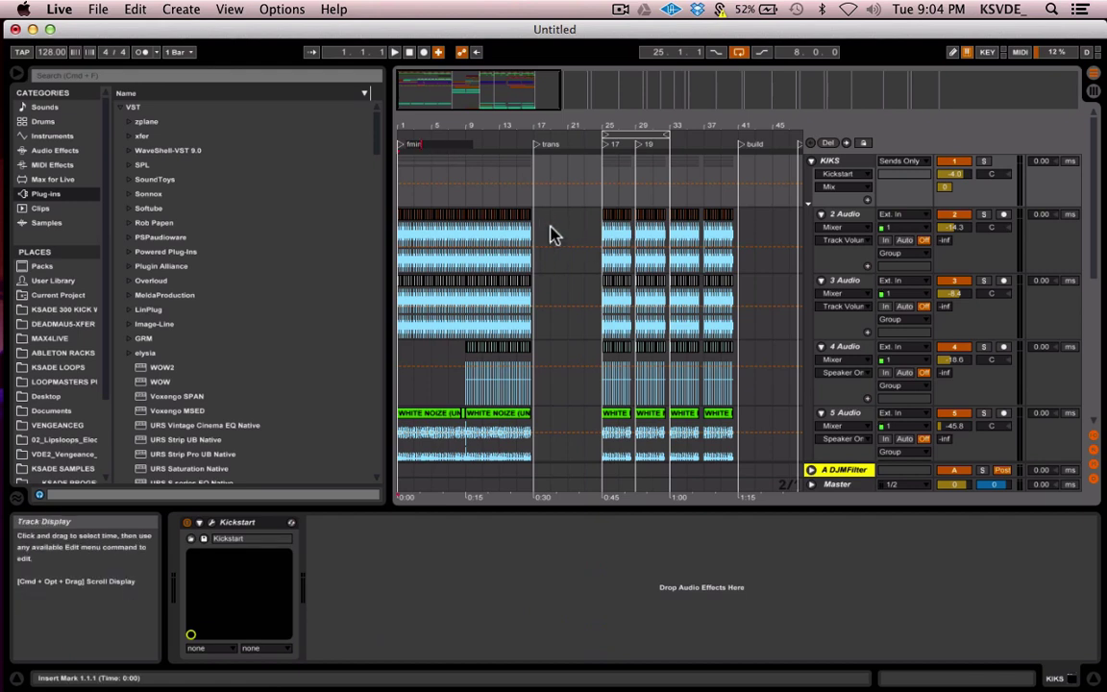
{"action": "left_click", "coordinate": [550, 229]}
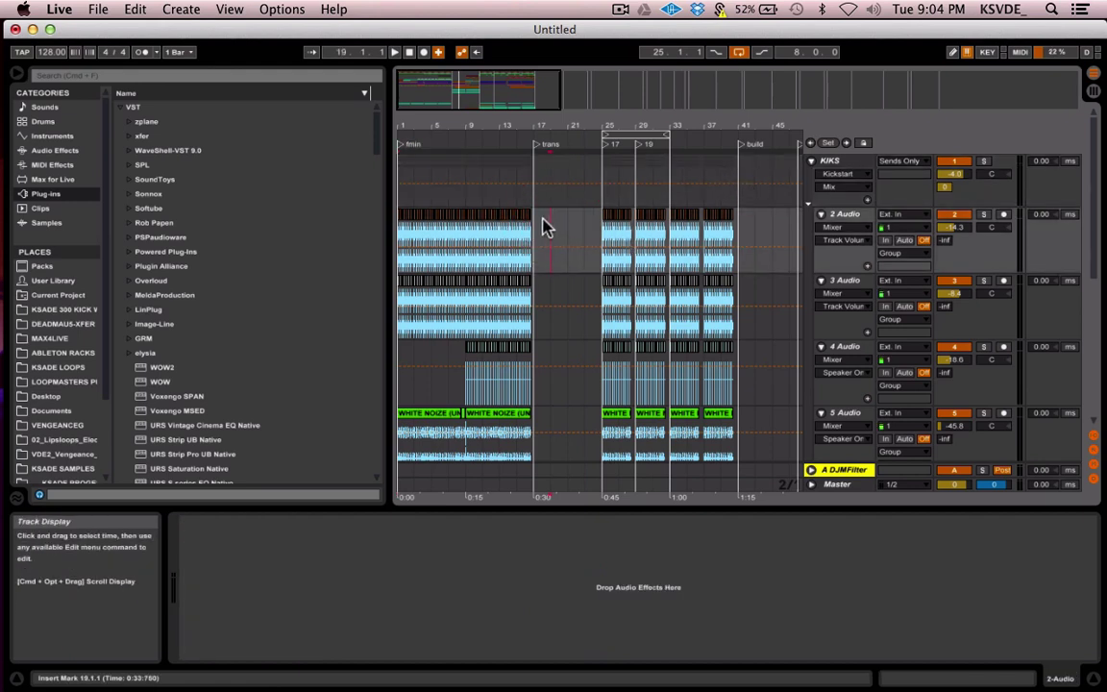
Step: Delete the clips from bar 1 to bar 19 on audio tracks 2 to 5 of the KIKS group
{"action": "left_click_drag", "start_coordinate": [544, 228], "coordinate": [269, 437]}
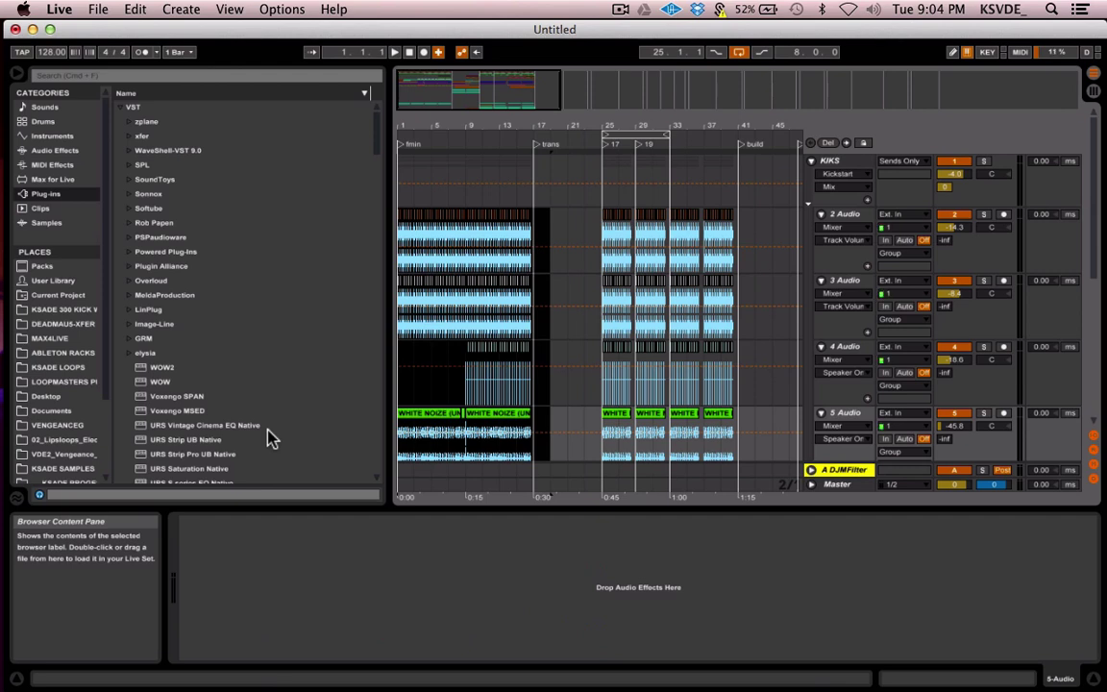
{"action": "key", "text": "Delete"}
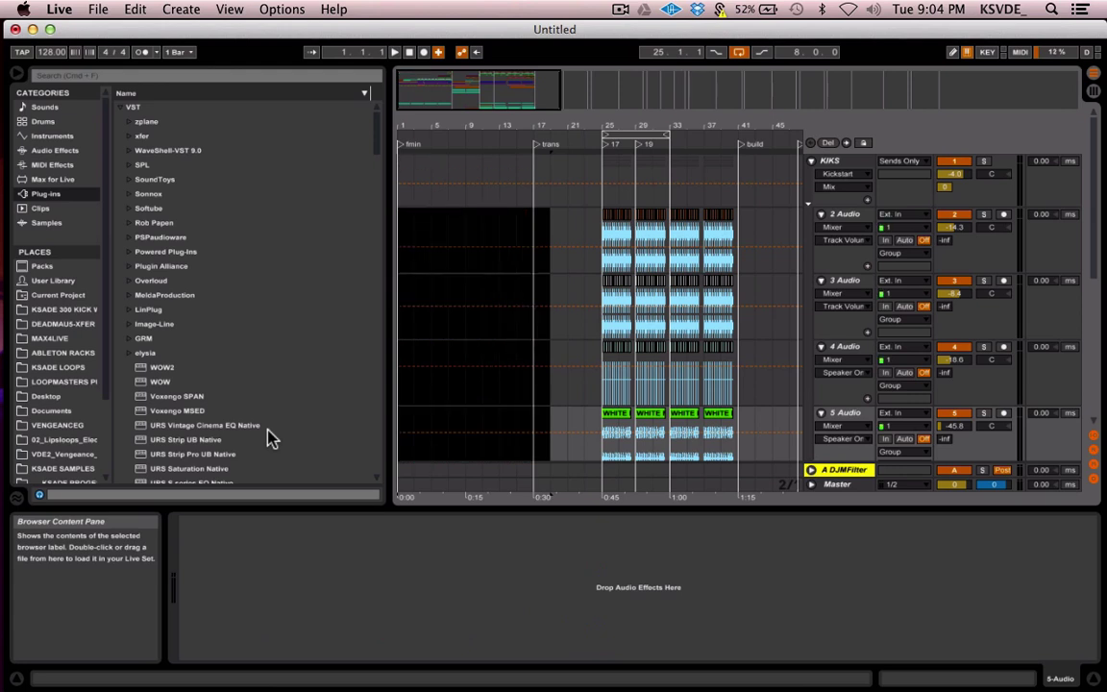
Step: Go through audio tracks 2 to 5 of the KIKS group one by one and fold the group
{"action": "left_click", "coordinate": [856, 217]}
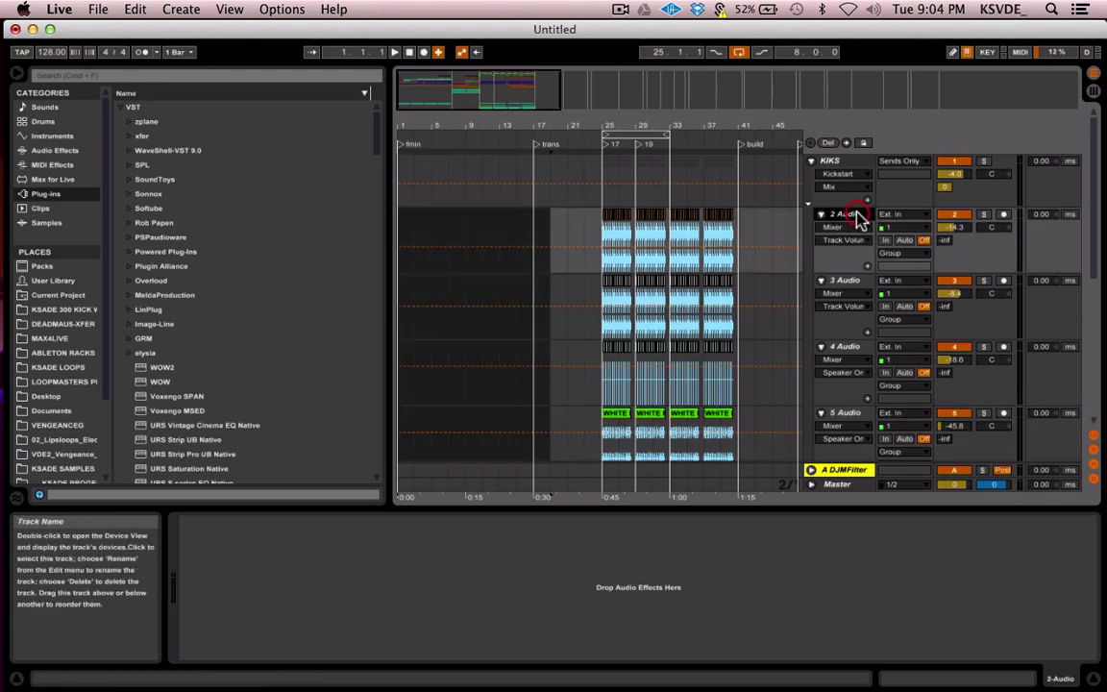
{"action": "left_click", "coordinate": [851, 281]}
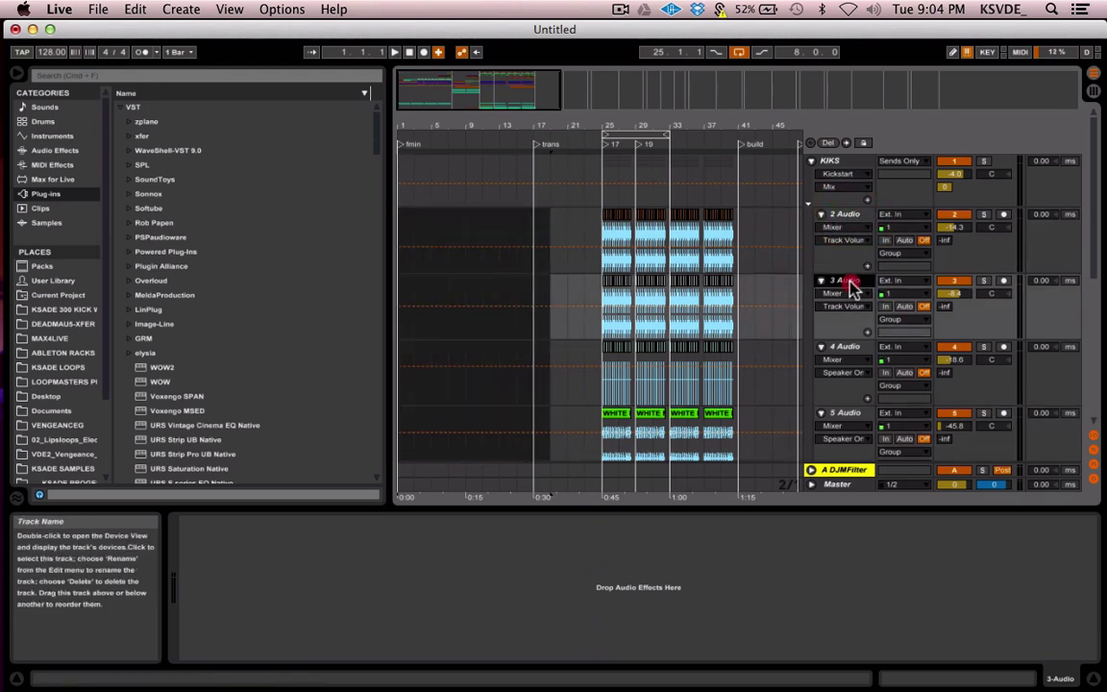
{"action": "left_click", "coordinate": [852, 350]}
{"action": "left_click", "coordinate": [849, 415]}
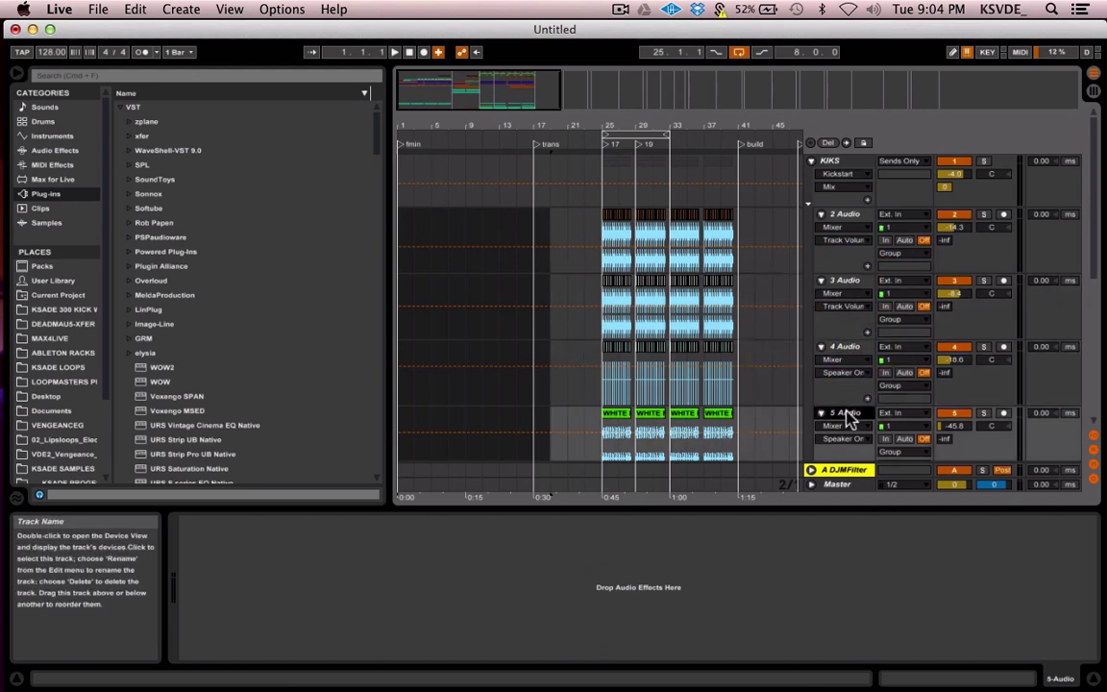
{"action": "left_click", "coordinate": [549, 228]}
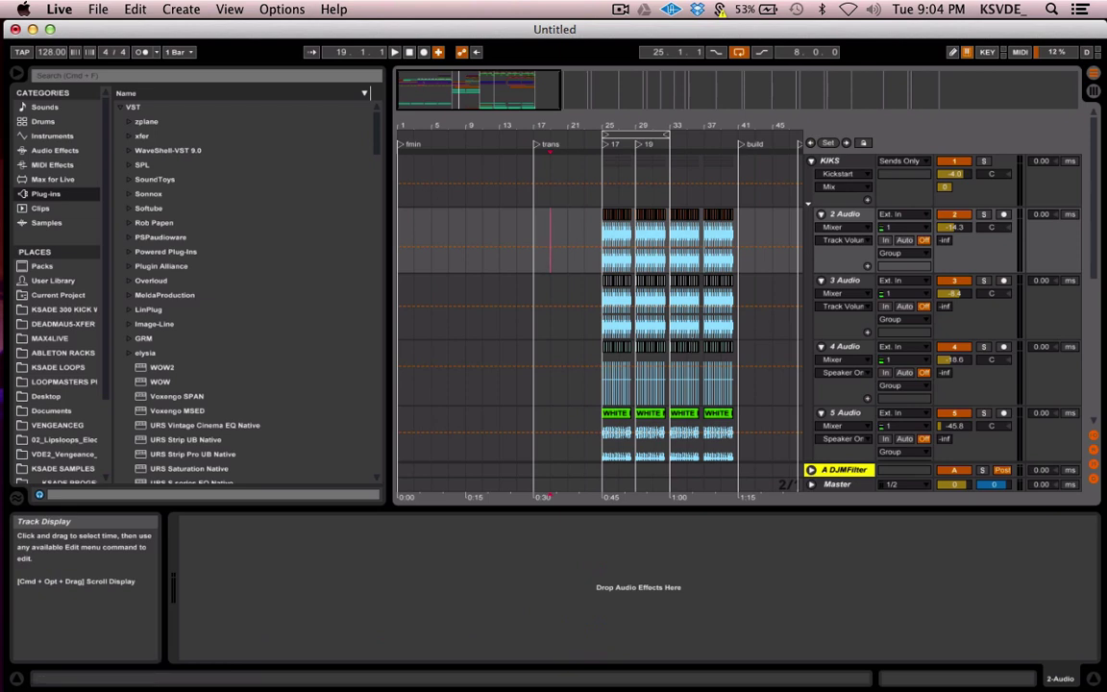
{"action": "left_click", "coordinate": [812, 161]}
{"action": "left_click_drag", "start_coordinate": [493, 105], "coordinate": [494, 101]}
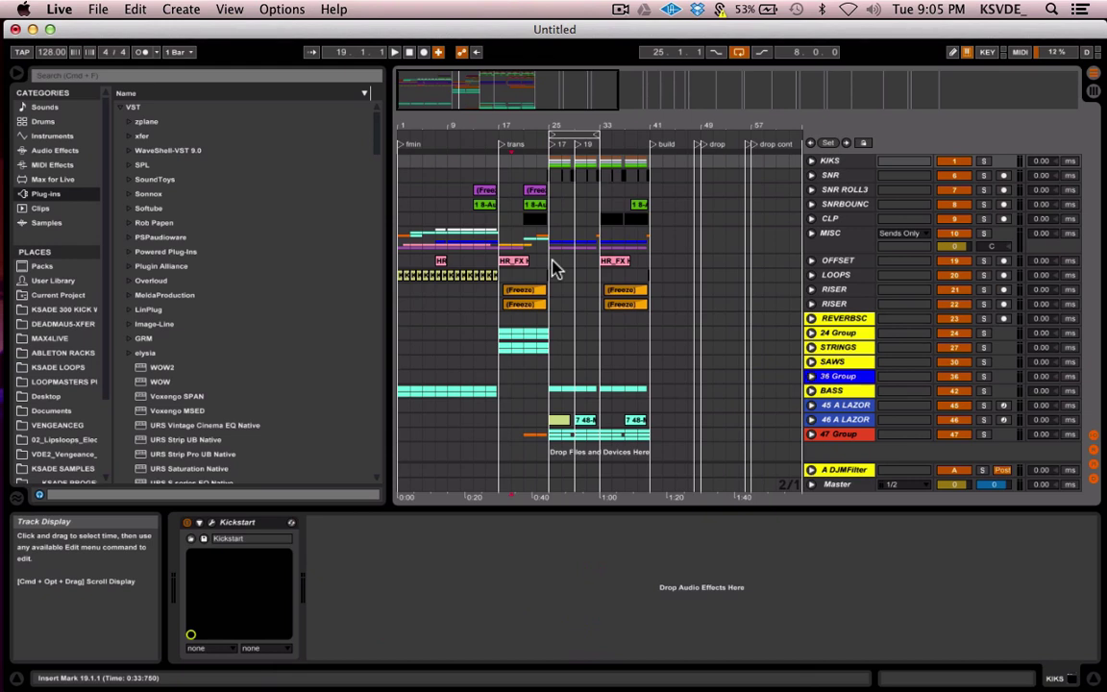
{"action": "left_click_drag", "start_coordinate": [430, 78], "coordinate": [433, 107]}
{"action": "scroll", "coordinate": [534, 285], "scroll_direction": "left", "scroll_amount": 4}
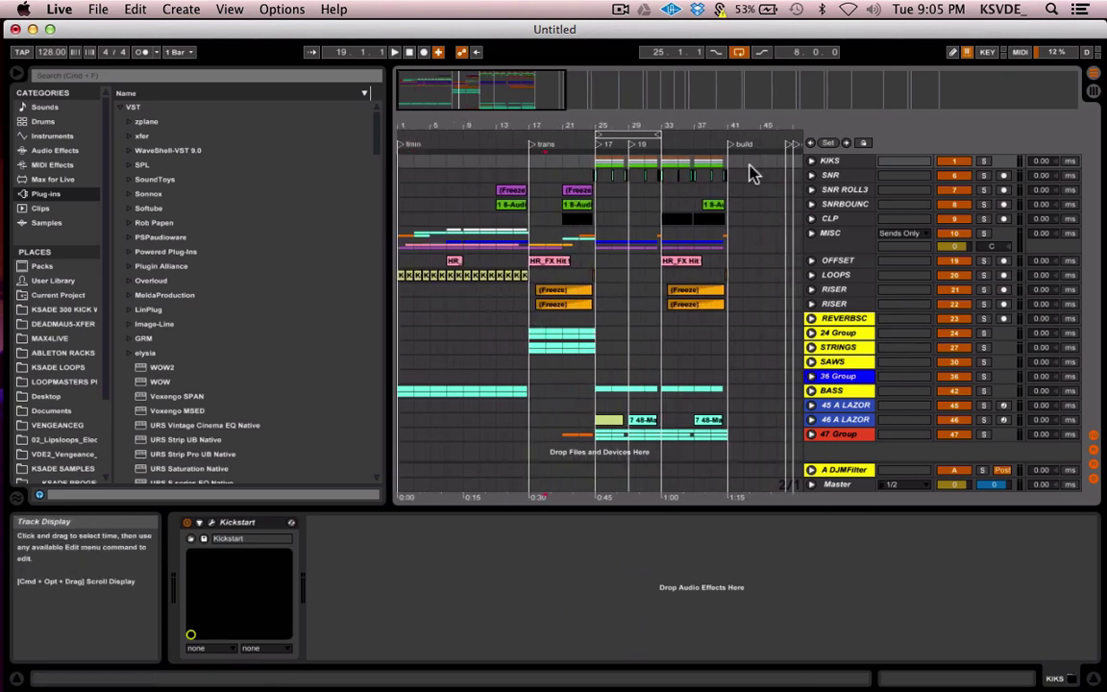
Step: Unfold the SAWS group, examine the devices on its Sylenth tracks and on the group itself, and fold it again
{"action": "left_click", "coordinate": [810, 360]}
{"action": "scroll", "coordinate": [846, 308], "scroll_direction": "down", "scroll_amount": 3}
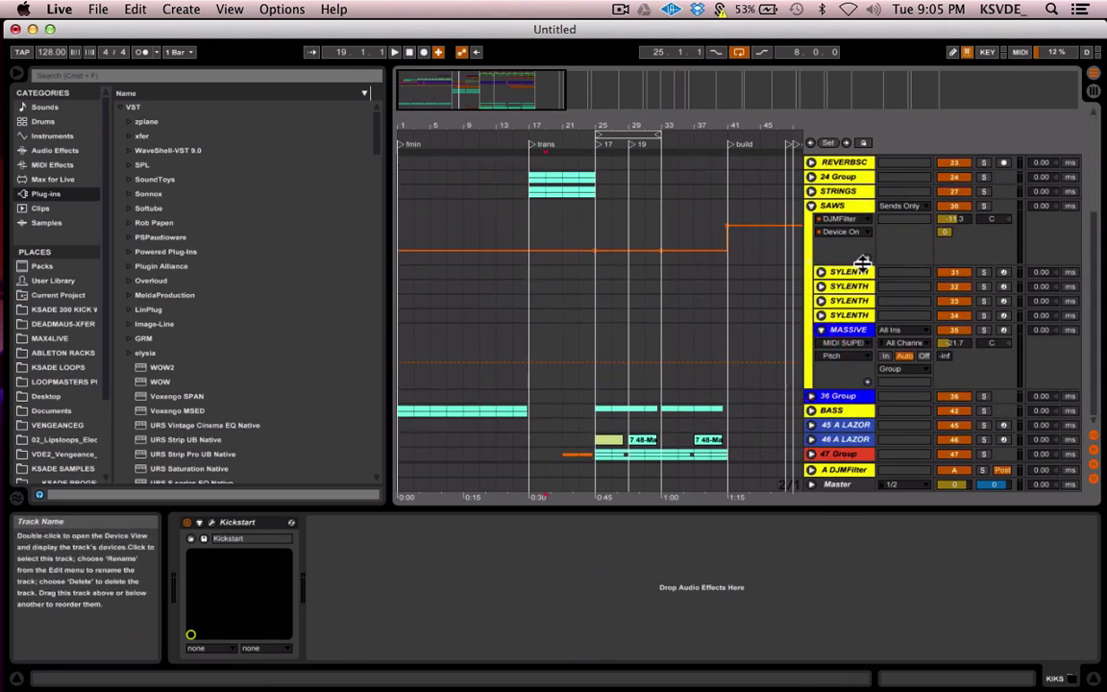
{"action": "left_click", "coordinate": [855, 272]}
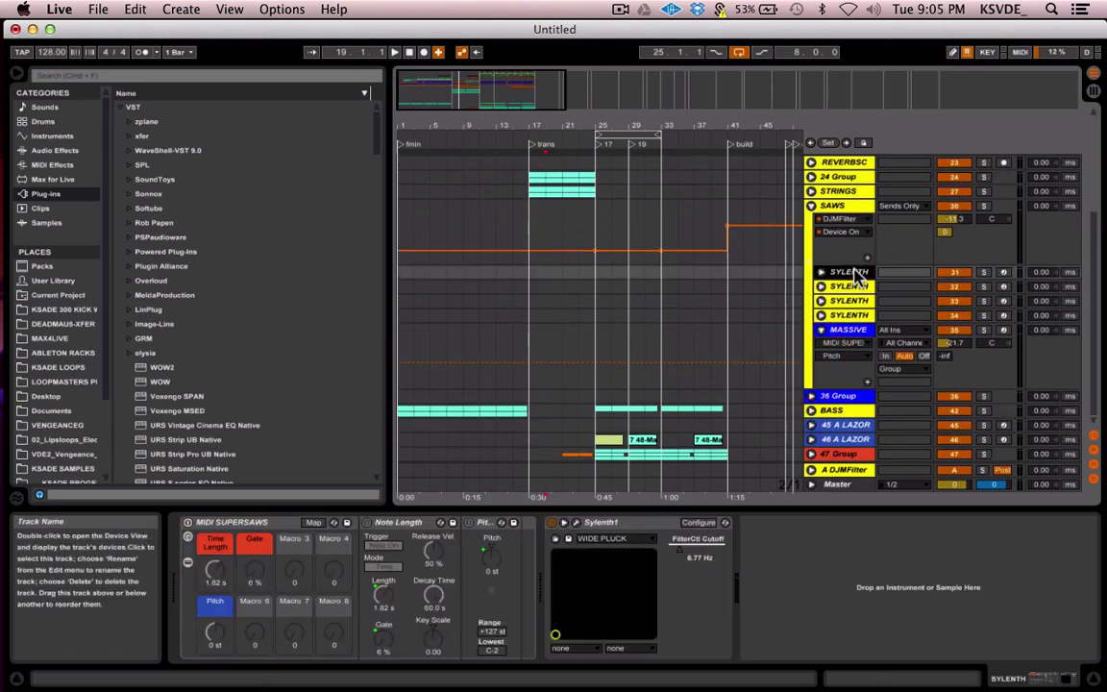
{"action": "left_click", "coordinate": [850, 317]}
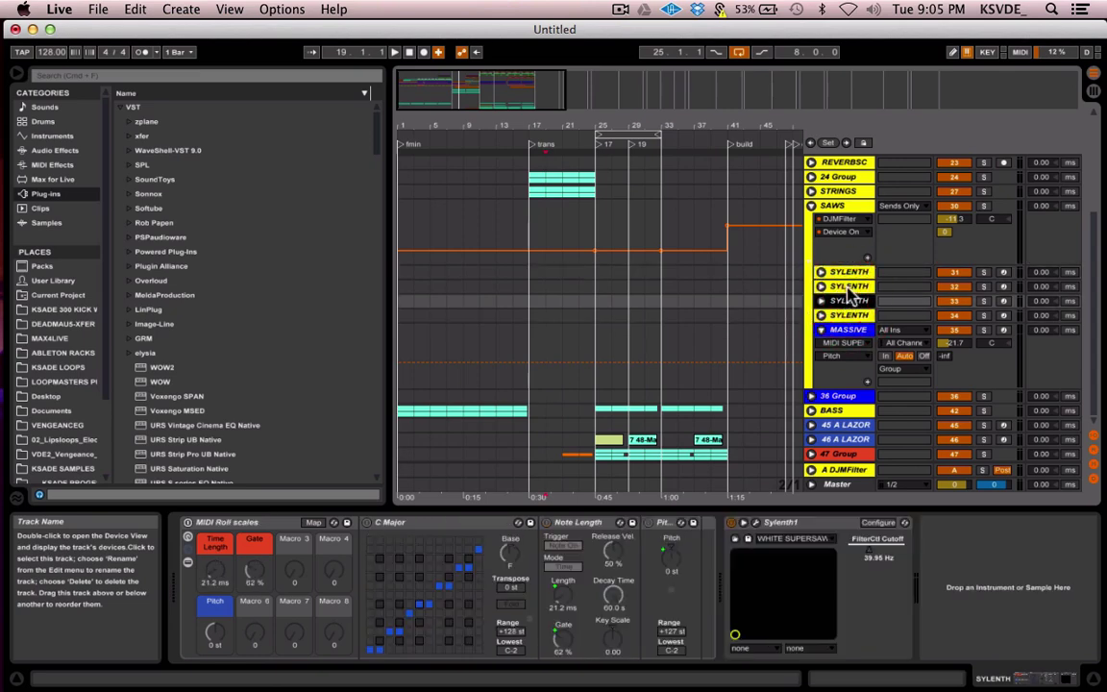
{"action": "left_click", "coordinate": [850, 282]}
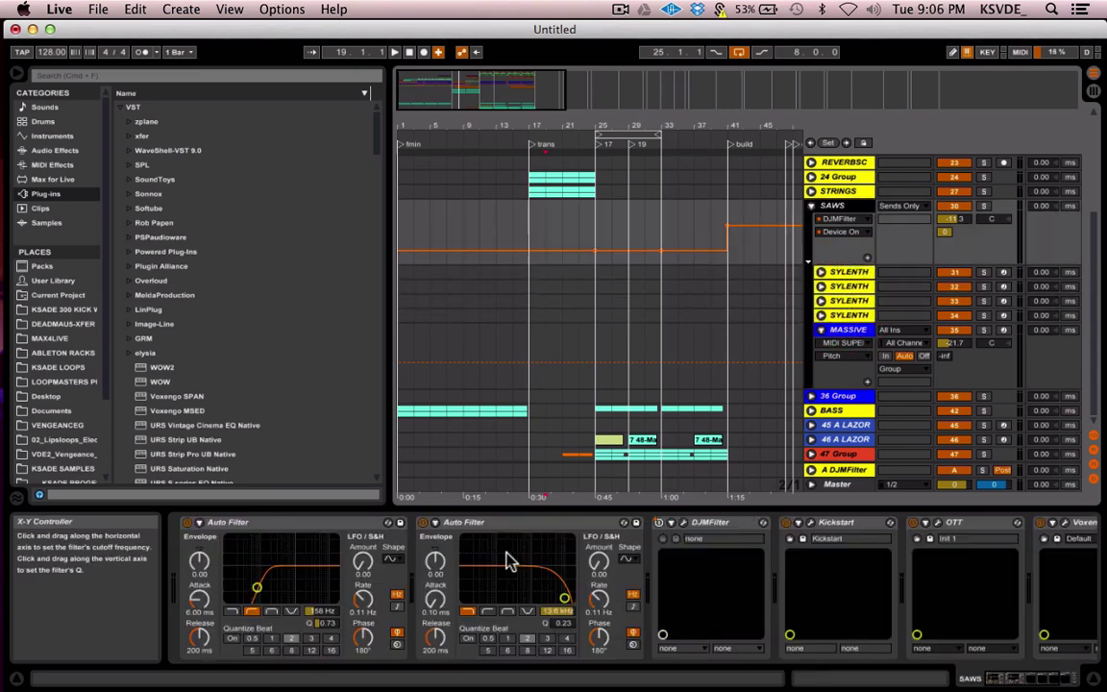
{"action": "scroll", "coordinate": [507, 560], "scroll_direction": "right", "scroll_amount": 5}
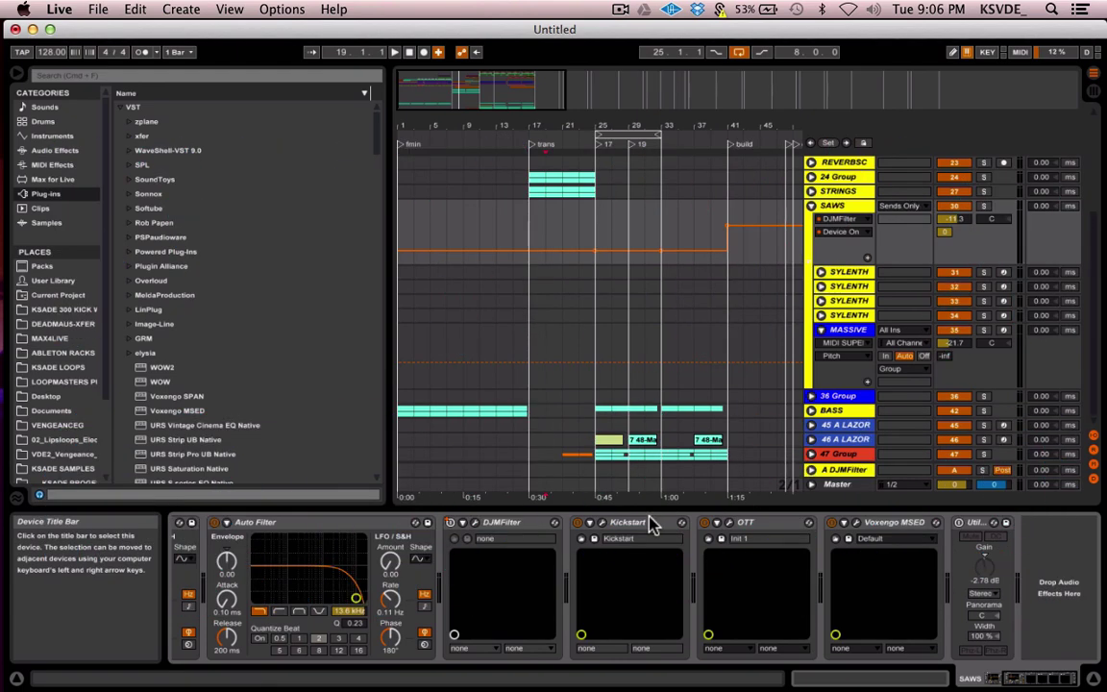
{"action": "left_click", "coordinate": [811, 206]}
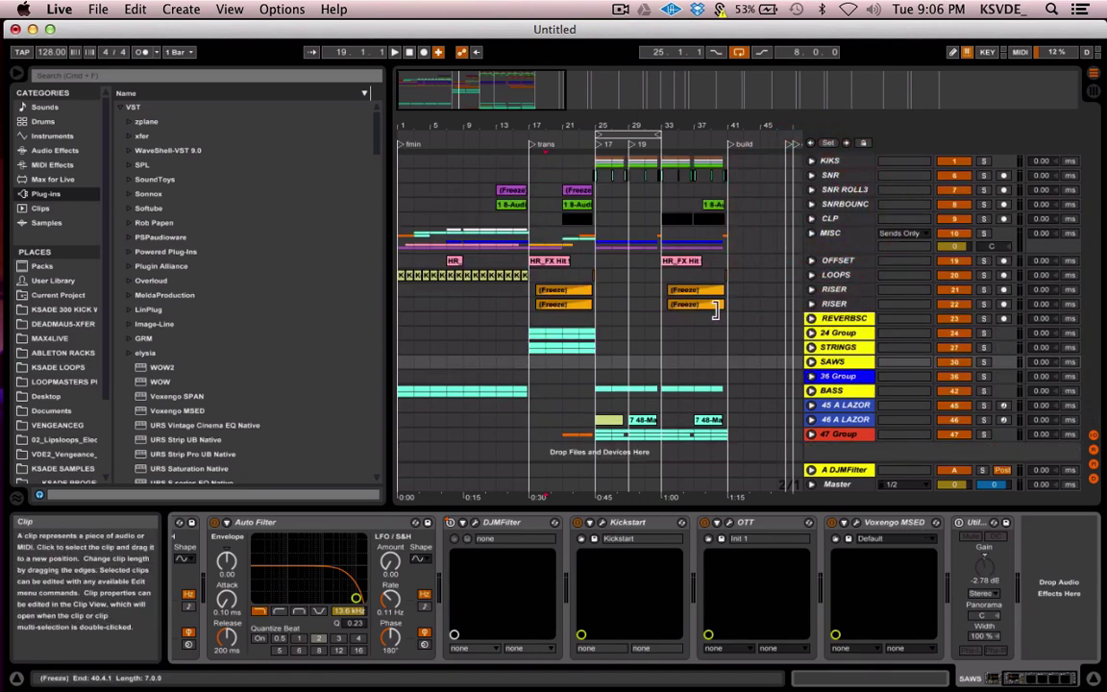
Step: Unfold the 47 Group and examine the devices on the group and on the 46 A LAZOR track
{"action": "left_click", "coordinate": [811, 433]}
{"action": "scroll", "coordinate": [811, 442], "scroll_direction": "down", "scroll_amount": 2}
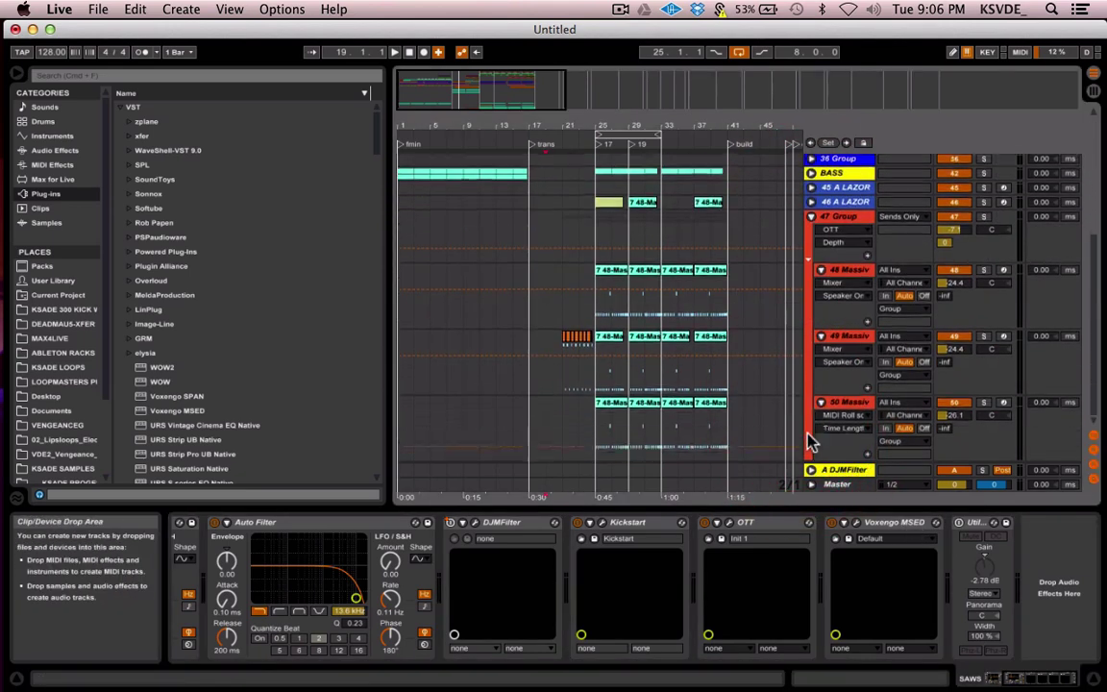
{"action": "left_click", "coordinate": [836, 221]}
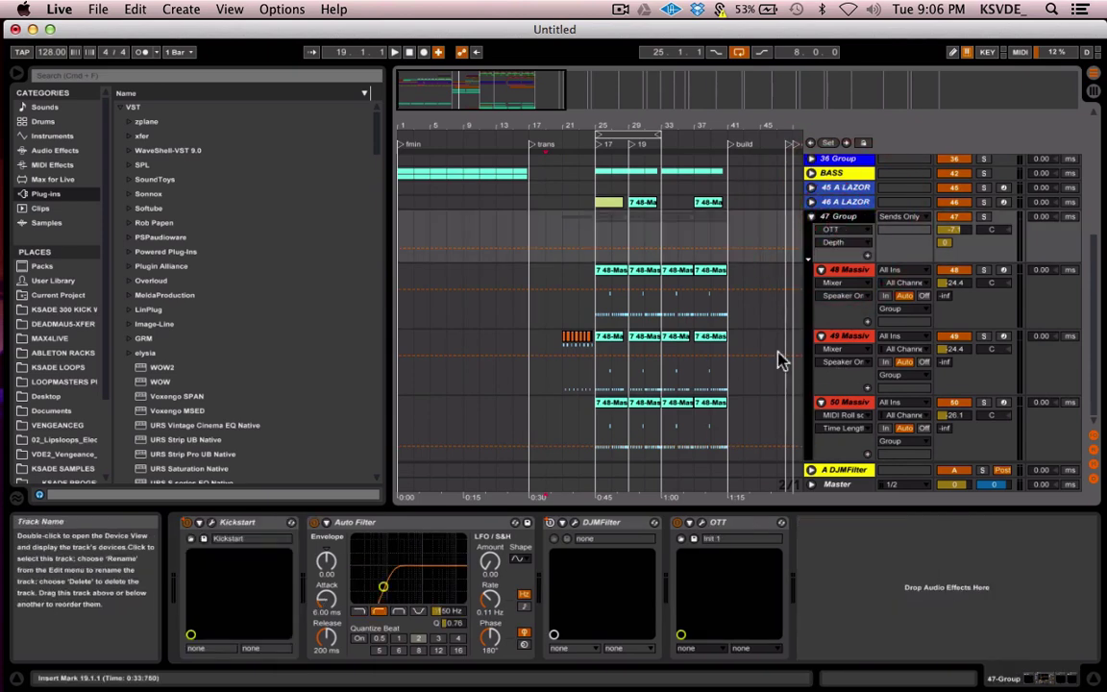
{"action": "scroll", "coordinate": [844, 265], "scroll_direction": "up", "scroll_amount": 5}
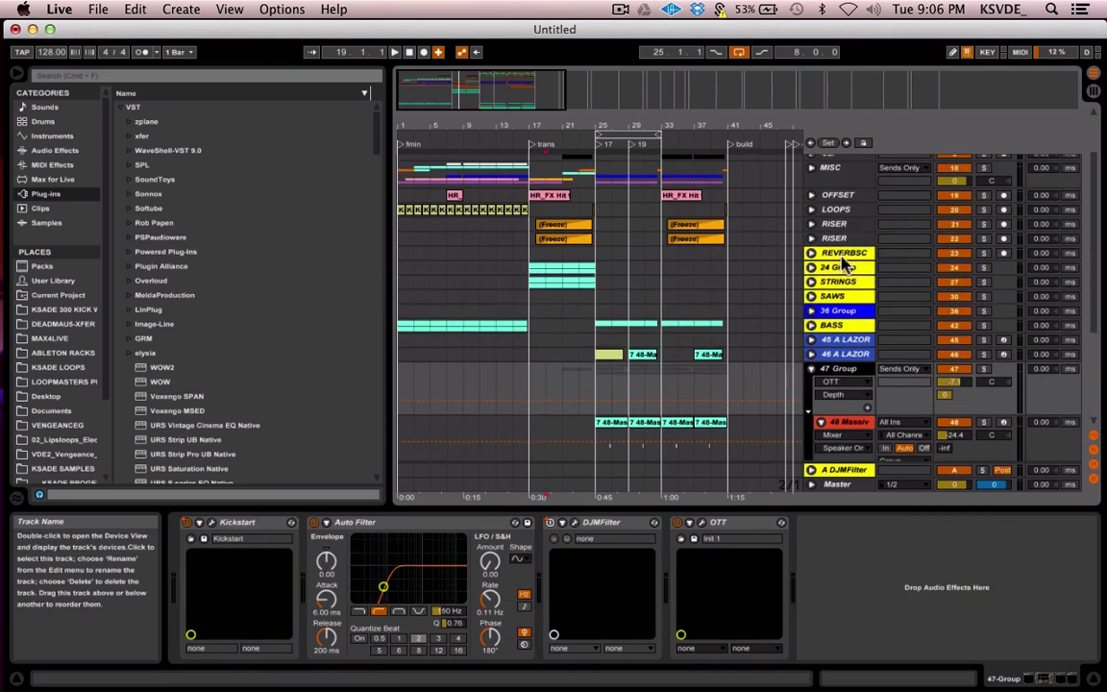
{"action": "scroll", "coordinate": [844, 269], "scroll_direction": "down", "scroll_amount": 3}
{"action": "left_click", "coordinate": [843, 278]}
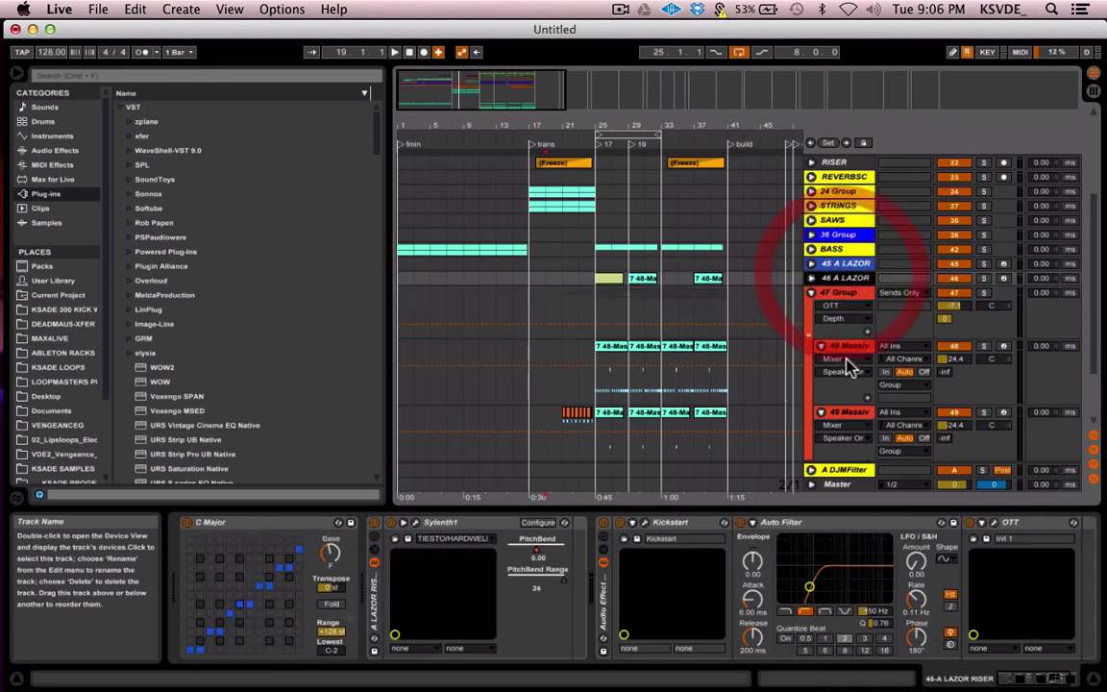
Step: Examine the 48-Massive track's device chain from MIDI Roll scales to Voxengo MSED, and fold the 47 Group
{"action": "left_click", "coordinate": [851, 347]}
{"action": "scroll", "coordinate": [851, 352], "scroll_direction": "down", "scroll_amount": 3}
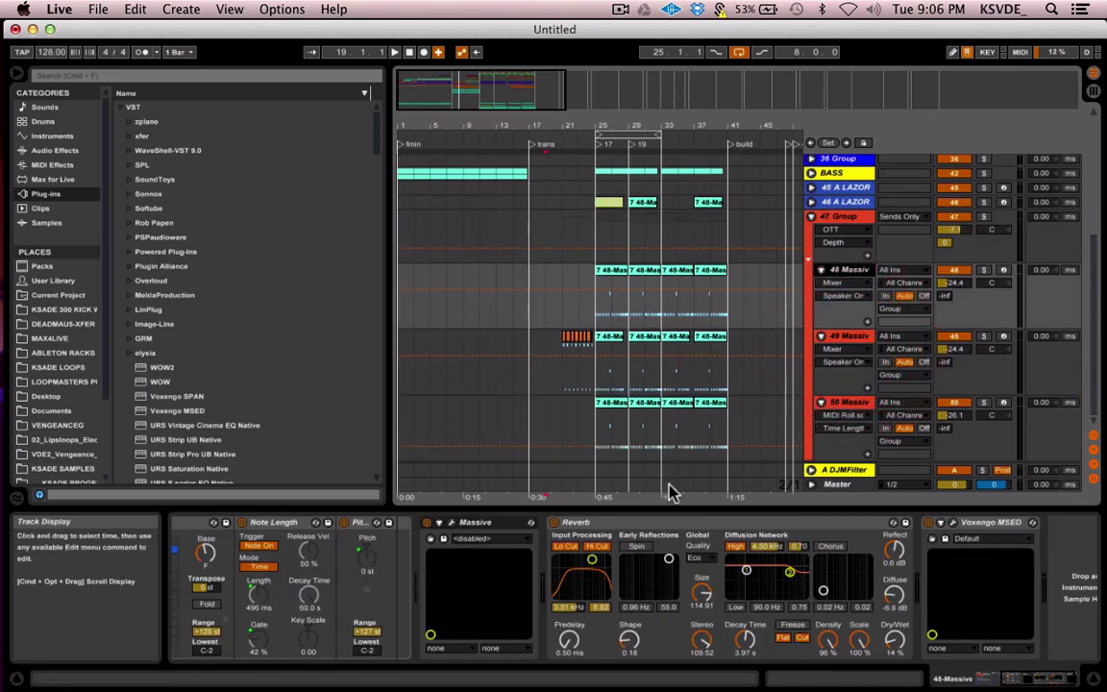
{"action": "scroll", "coordinate": [730, 567], "scroll_direction": "left", "scroll_amount": 5}
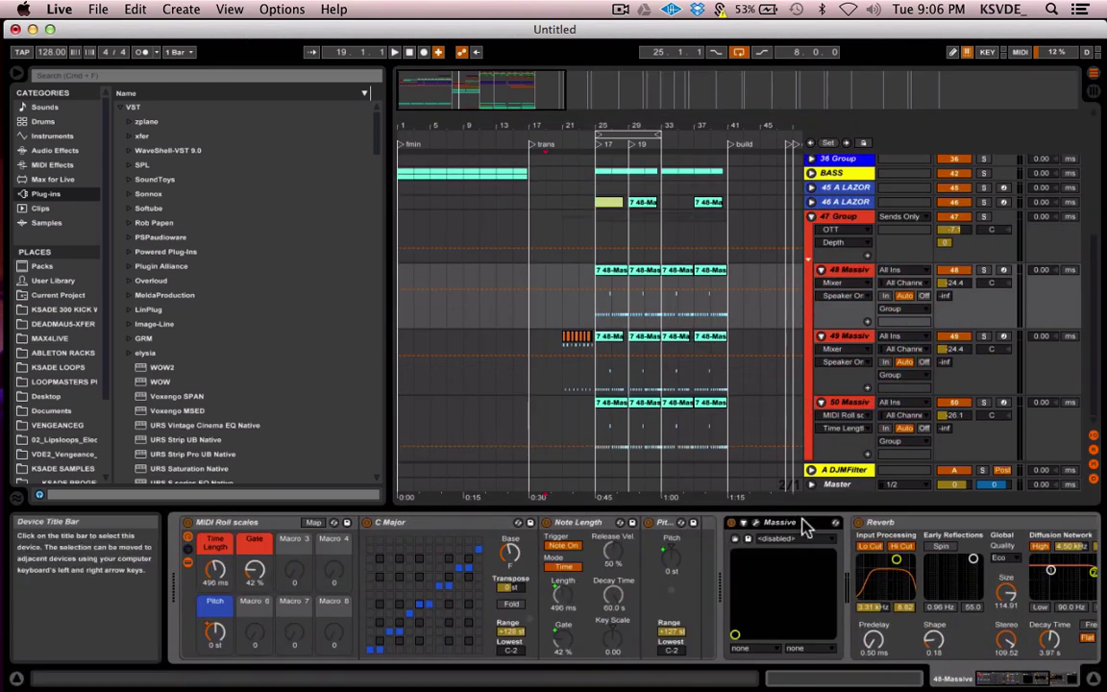
{"action": "scroll", "coordinate": [805, 527], "scroll_direction": "right", "scroll_amount": 1}
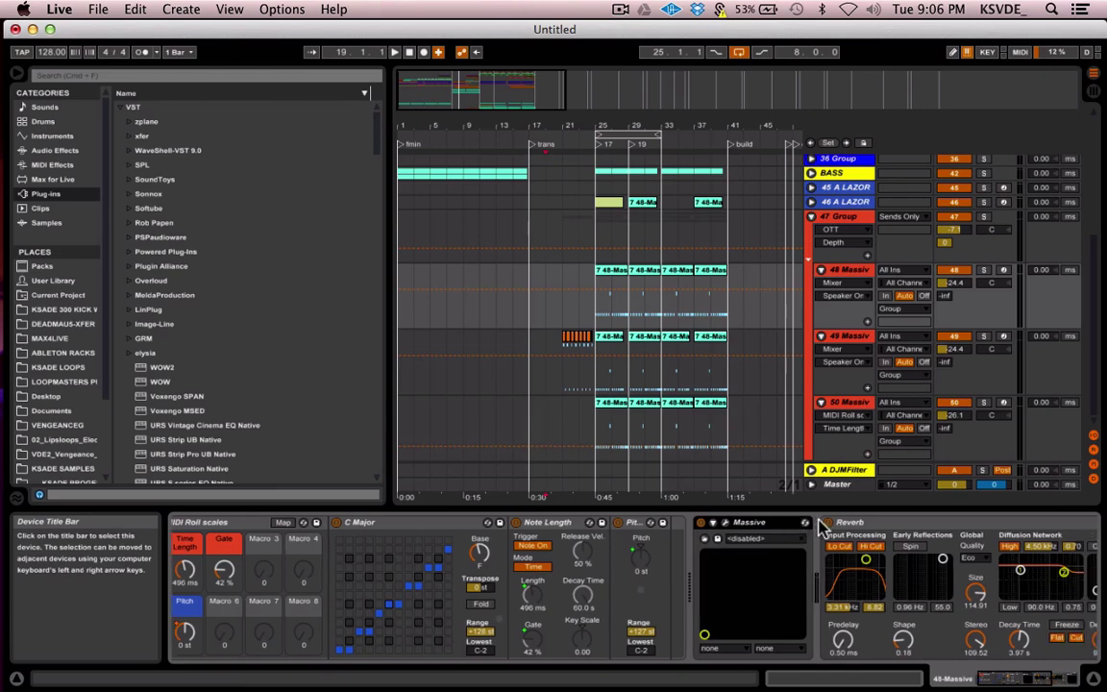
{"action": "left_click", "coordinate": [810, 523]}
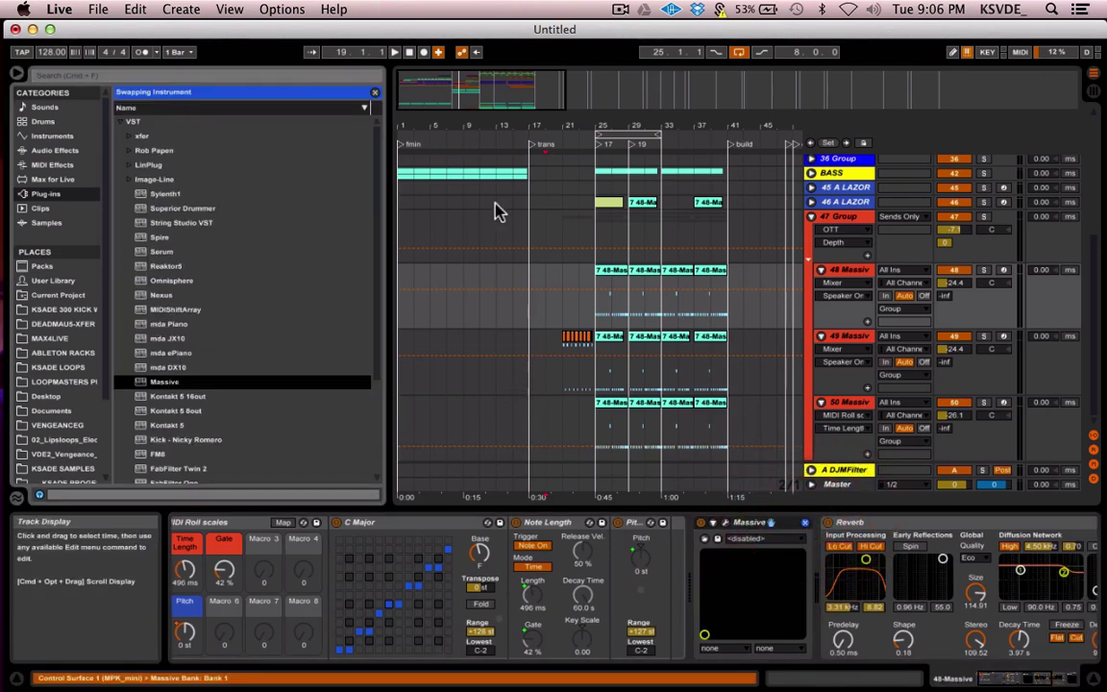
{"action": "left_click", "coordinate": [373, 95]}
{"action": "scroll", "coordinate": [461, 573], "scroll_direction": "right", "scroll_amount": 6}
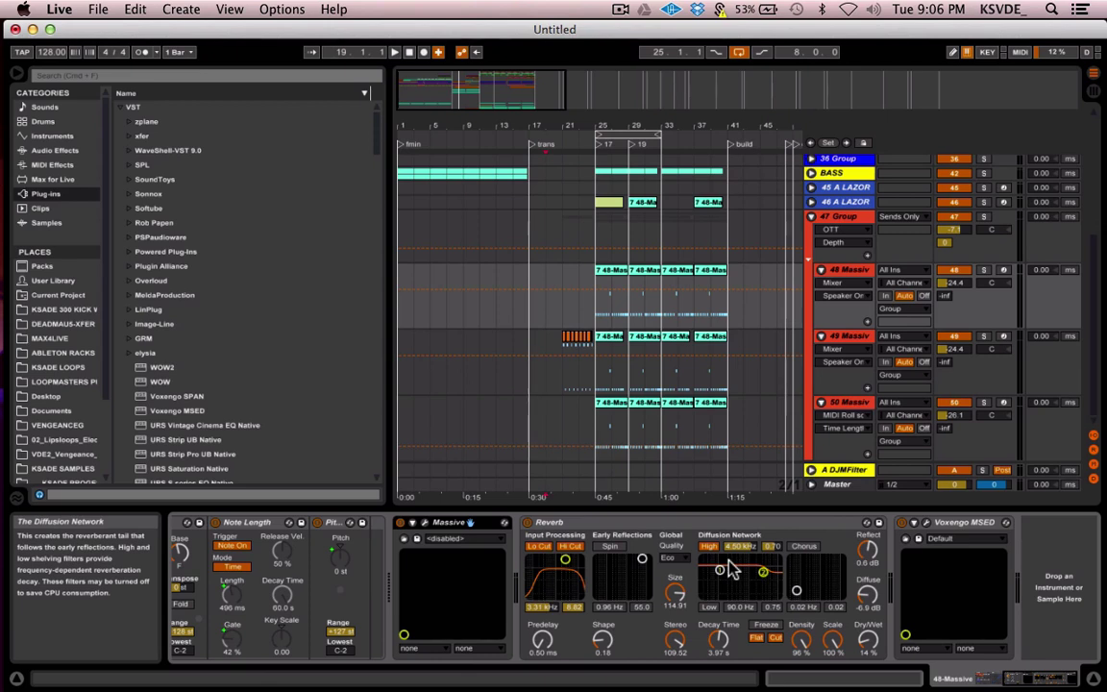
{"action": "scroll", "coordinate": [730, 569], "scroll_direction": "left", "scroll_amount": 5}
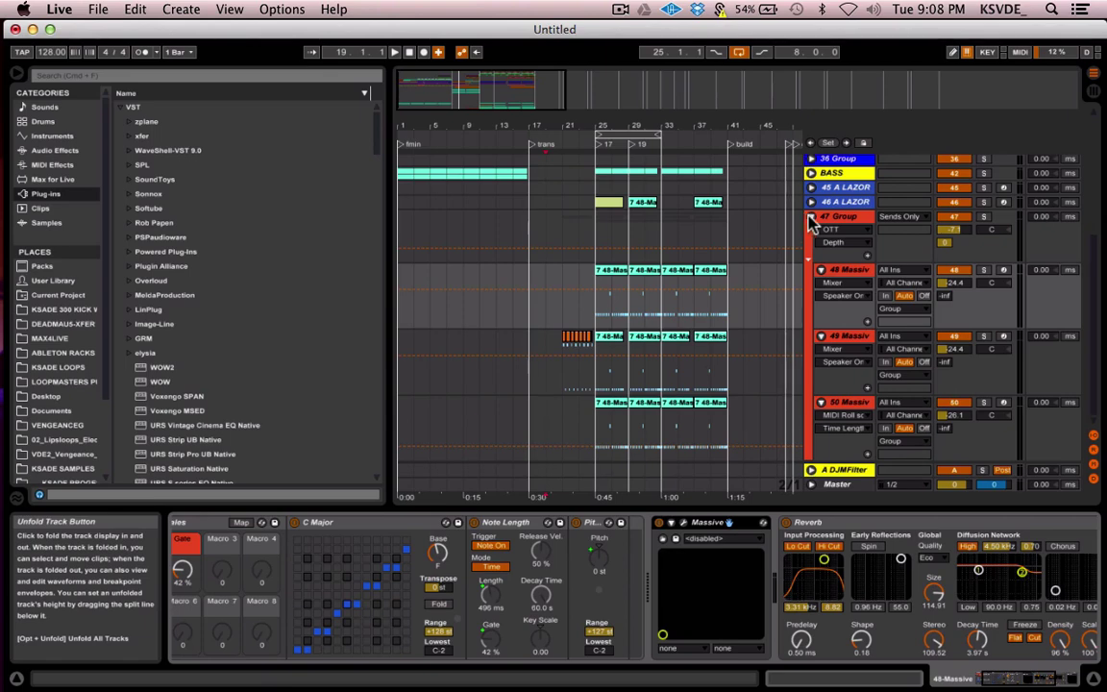
{"action": "left_click", "coordinate": [811, 217]}
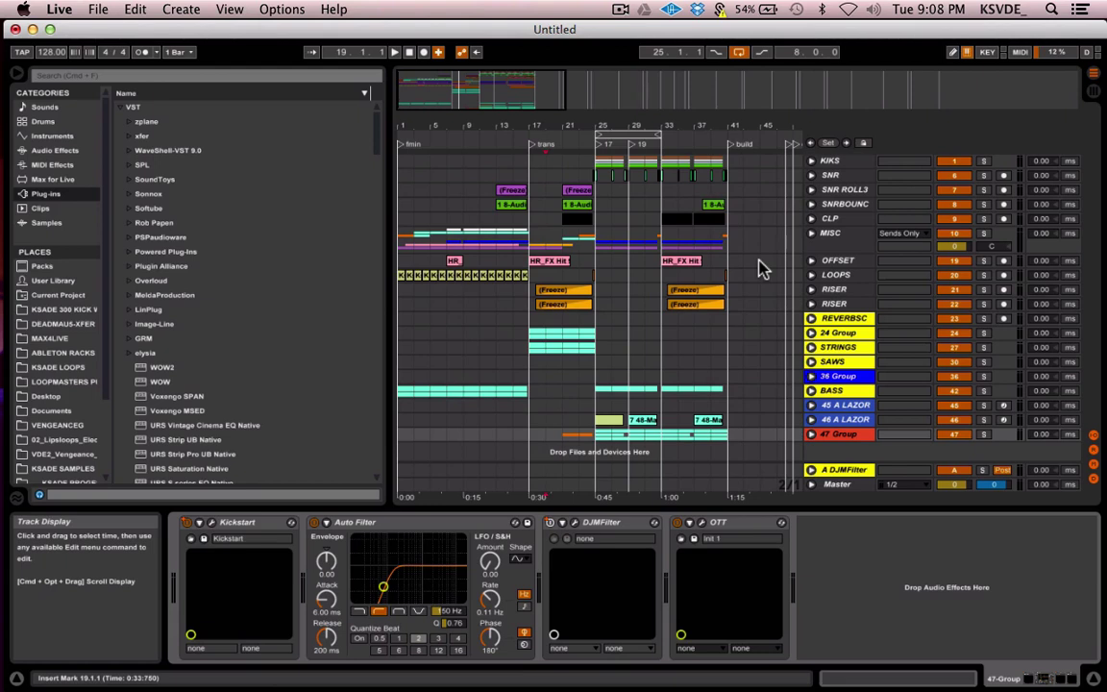